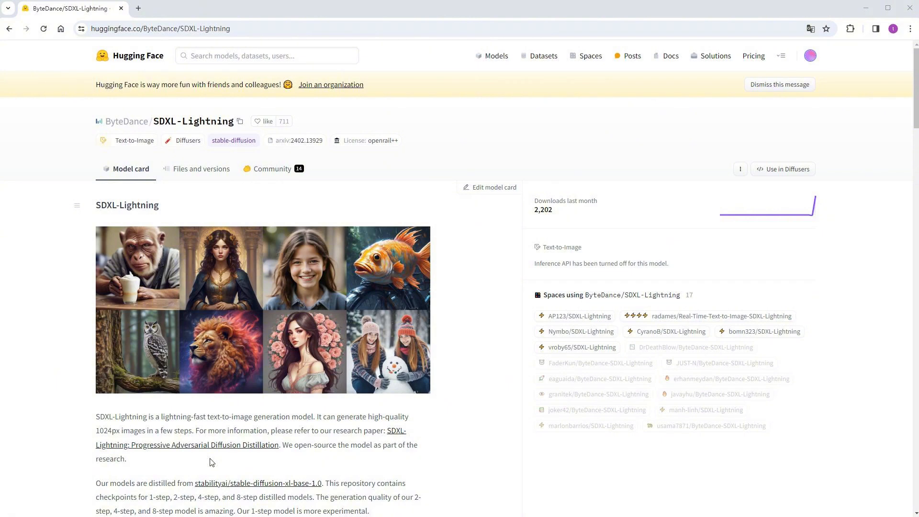
Step: Open the SDXL-Lightning research paper in a new tab and read its experimental HTML version through section 2.5, Other Distillation Methods
{"action": "right_click", "coordinate": [210, 446]}
{"action": "left_click", "coordinate": [229, 454]}
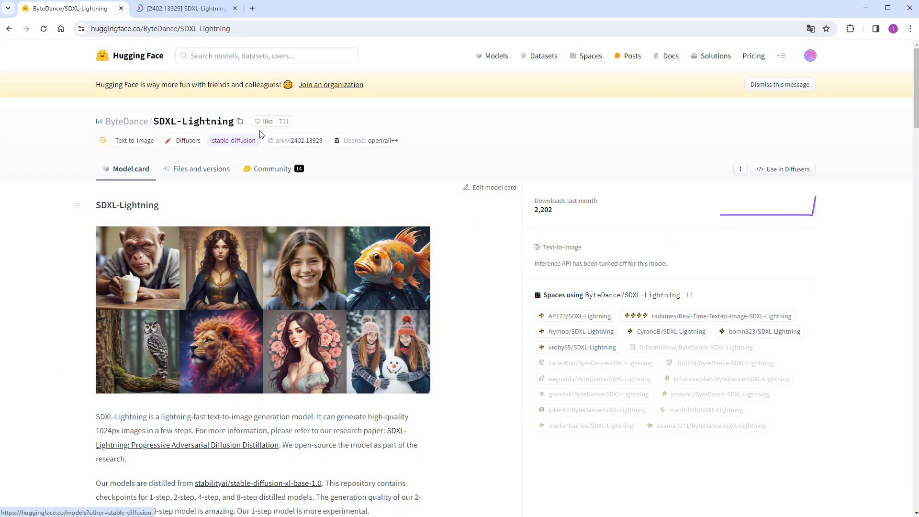
{"action": "left_click", "coordinate": [192, 9]}
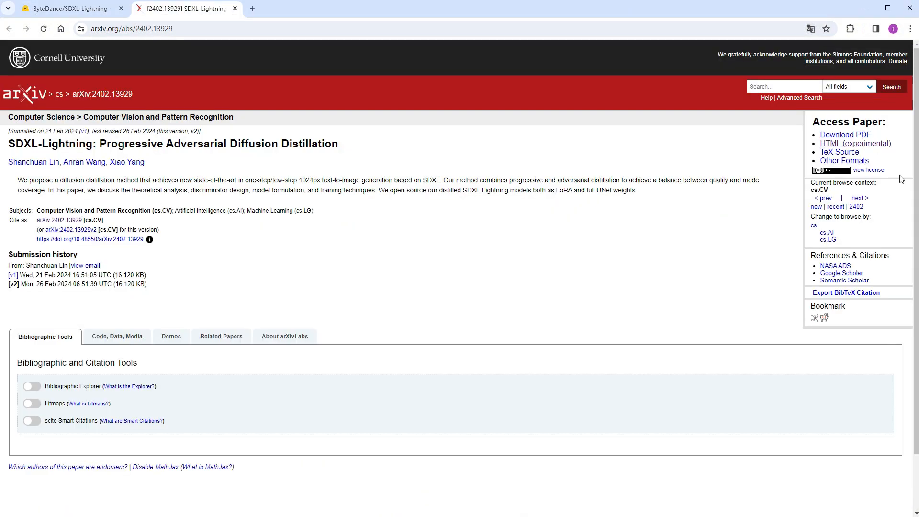
{"action": "left_click", "coordinate": [880, 144]}
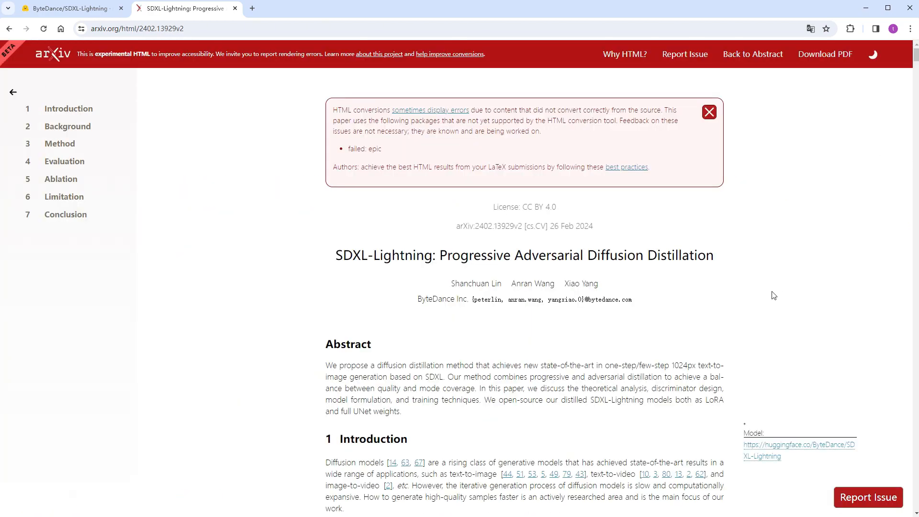
{"action": "scroll", "coordinate": [765, 299], "scroll_direction": "down", "scroll_amount": 15}
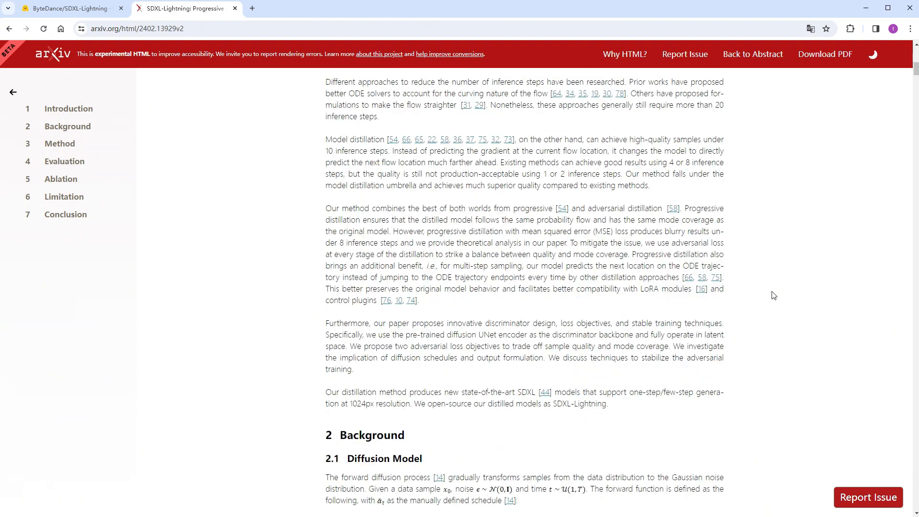
{"action": "scroll", "coordinate": [736, 306], "scroll_direction": "down", "scroll_amount": 15}
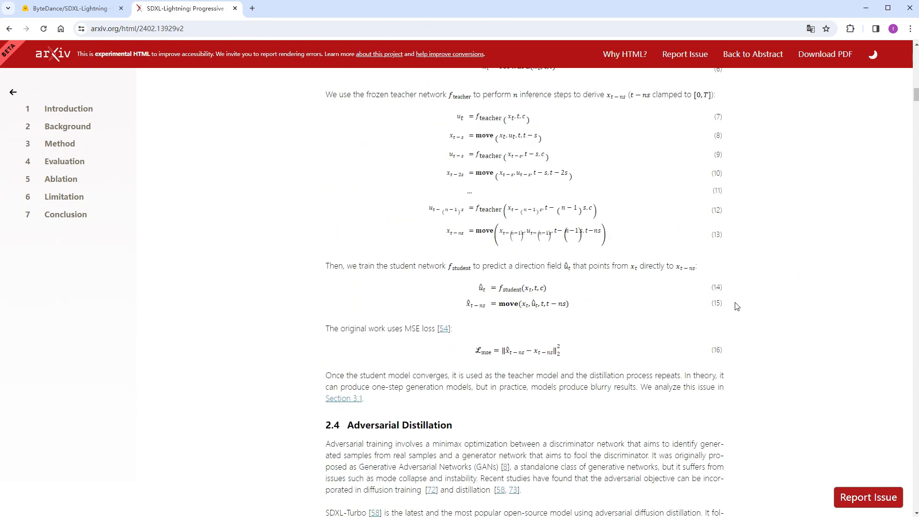
{"action": "scroll", "coordinate": [735, 306], "scroll_direction": "down", "scroll_amount": 3}
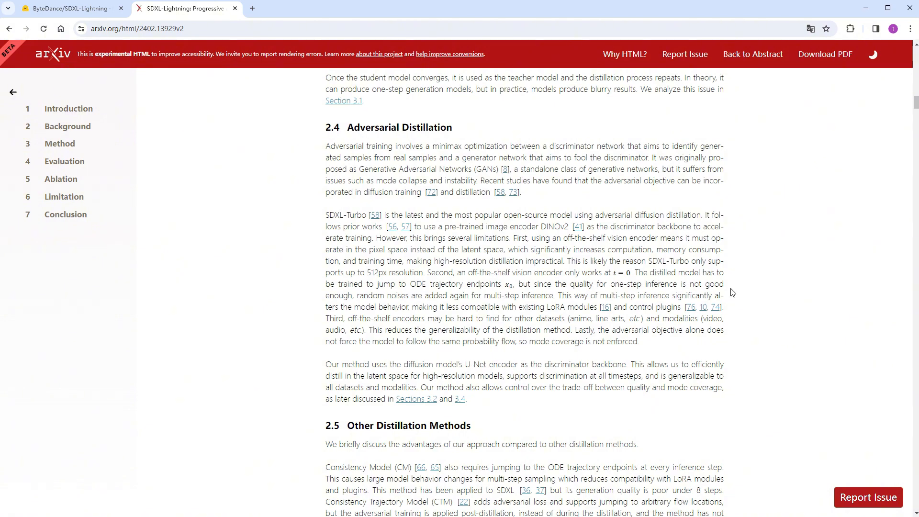
{"action": "scroll", "coordinate": [736, 297], "scroll_direction": "down", "scroll_amount": 5}
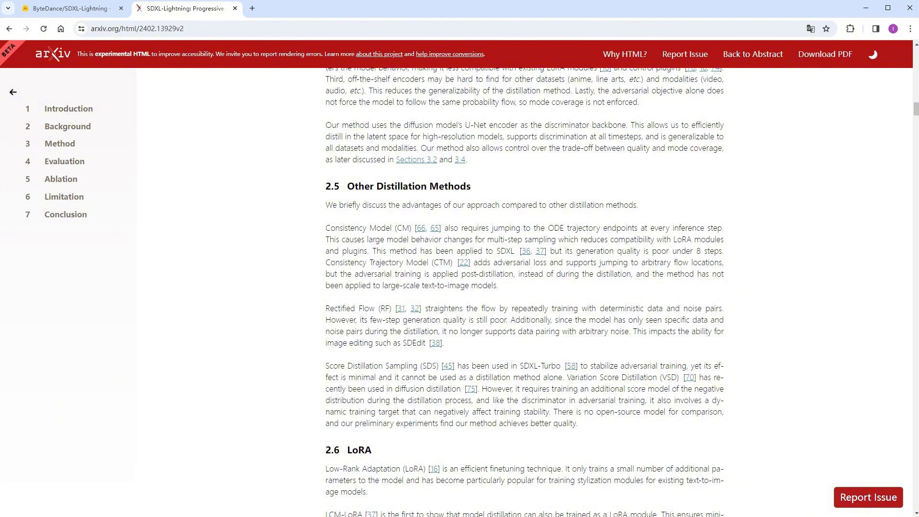
Step: Return to the SDXL-Lightning model card, open the real-time generation Demo1 in a new tab, and dismiss the translation popup
{"action": "left_click", "coordinate": [75, 10]}
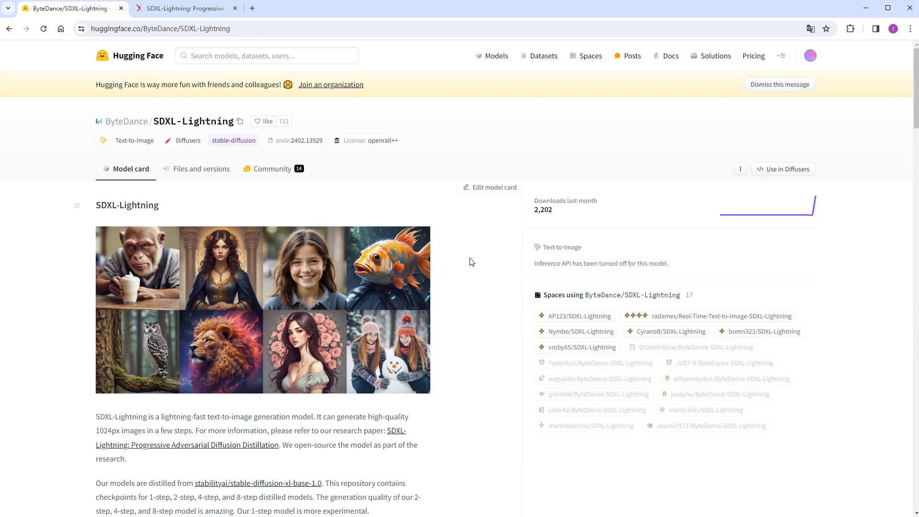
{"action": "scroll", "coordinate": [477, 343], "scroll_direction": "down", "scroll_amount": 4}
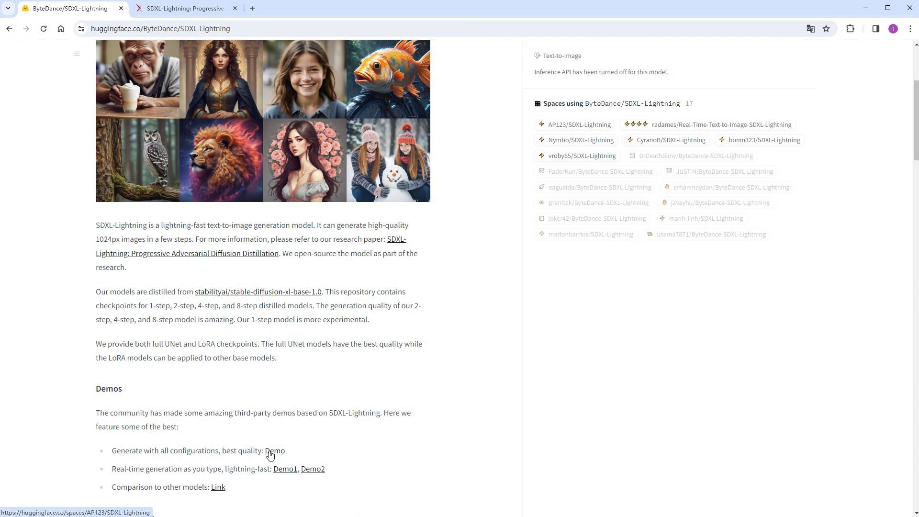
{"action": "right_click", "coordinate": [270, 454]}
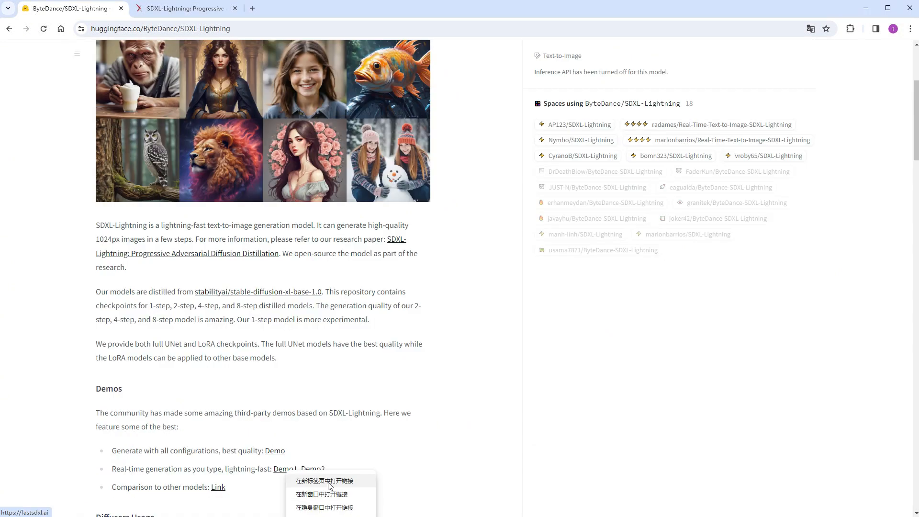
{"action": "left_click", "coordinate": [316, 474]}
{"action": "left_click", "coordinate": [268, 8]}
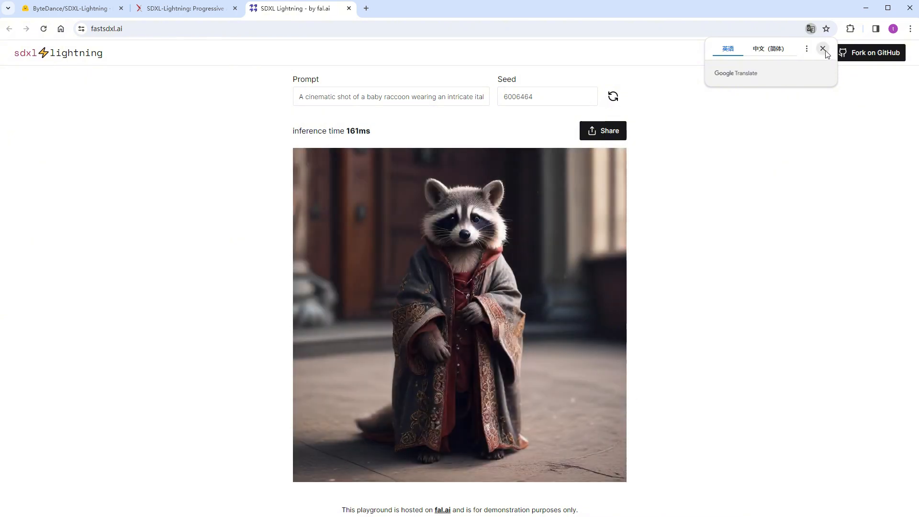
{"action": "left_click", "coordinate": [822, 48]}
Step: Replace the demo prompt with "cat,flowers,river,house,mountain,", adding the terms one at a time to regenerate the image
{"action": "left_click", "coordinate": [387, 97]}
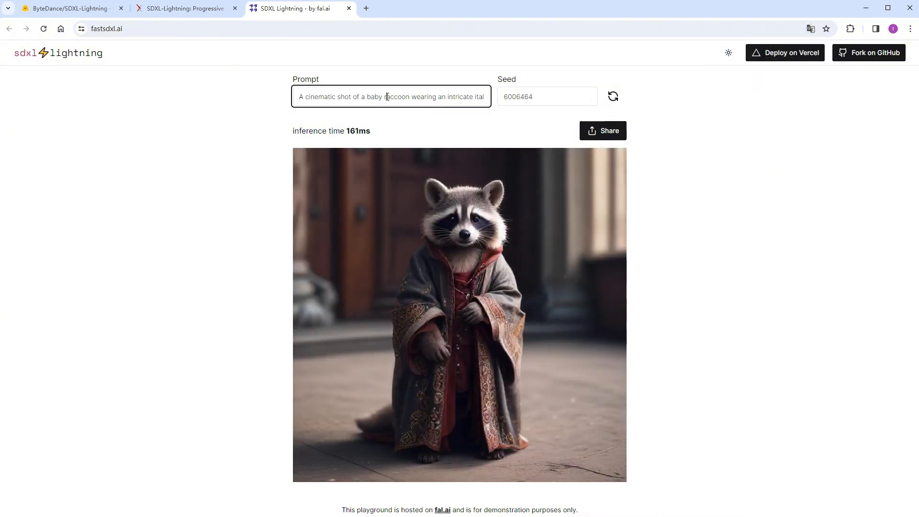
{"action": "key", "text": "ctrl+a"}
{"action": "type", "text": "cat"}
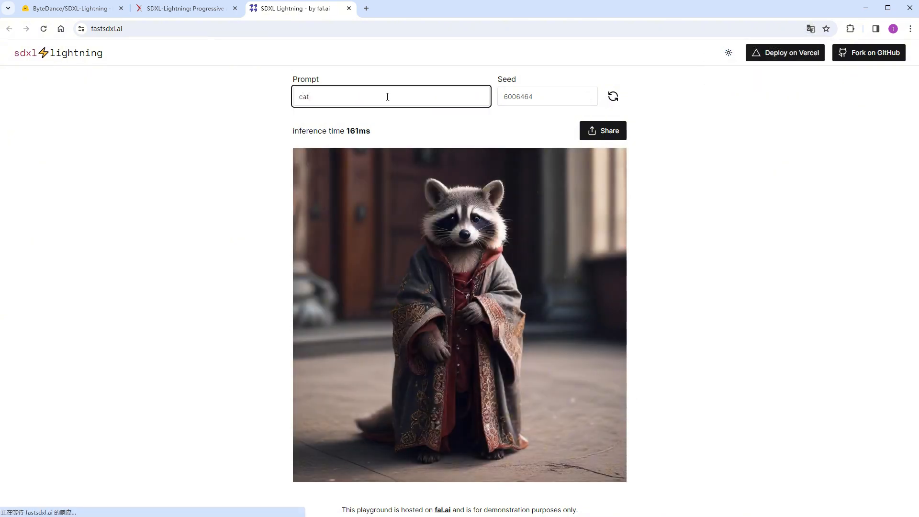
{"action": "type", "text": ","}
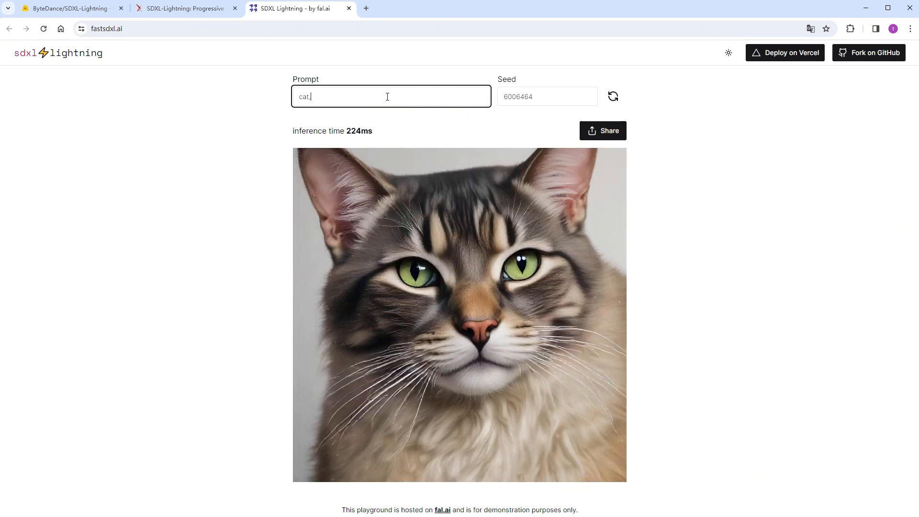
{"action": "type", "text": "flowers,"}
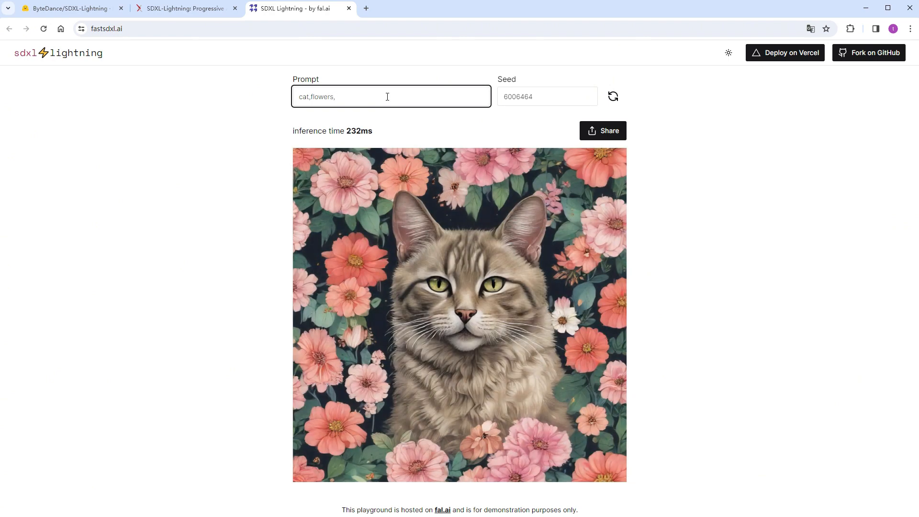
{"action": "type", "text": "river,"}
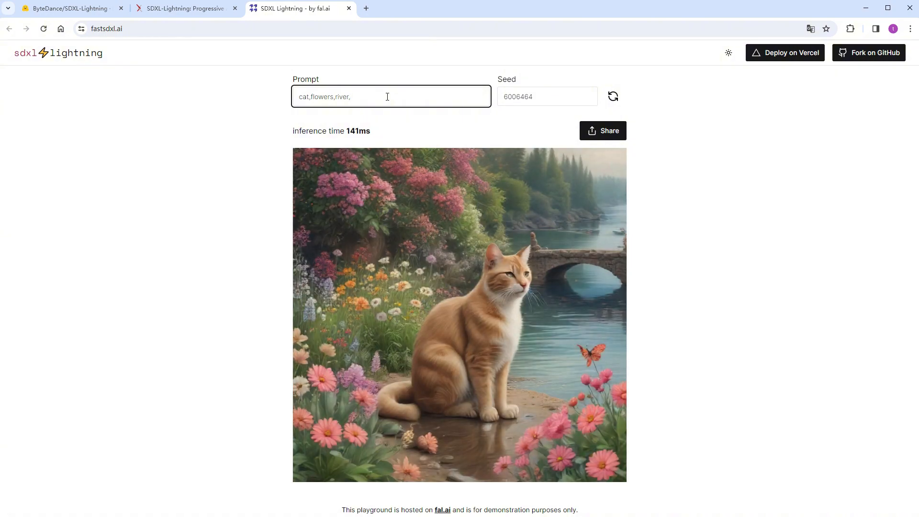
{"action": "type", "text": "house,"}
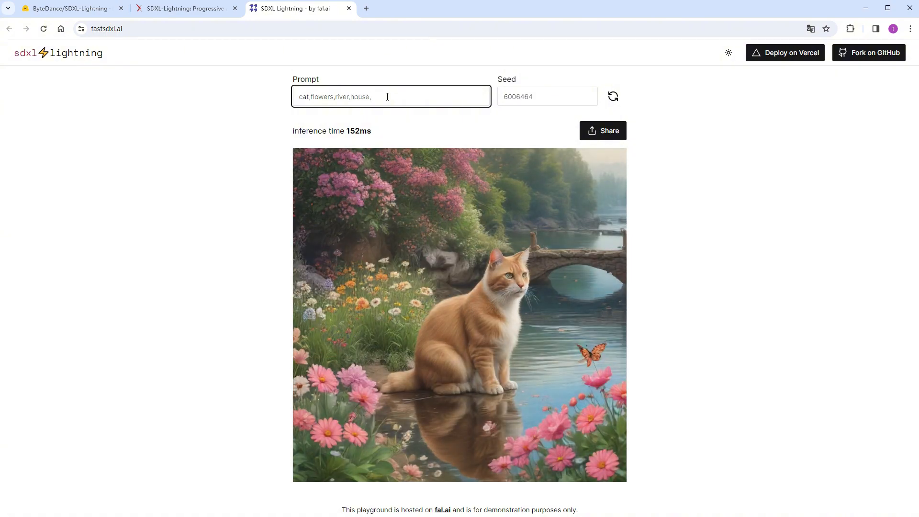
{"action": "type", "text": "mountain"}
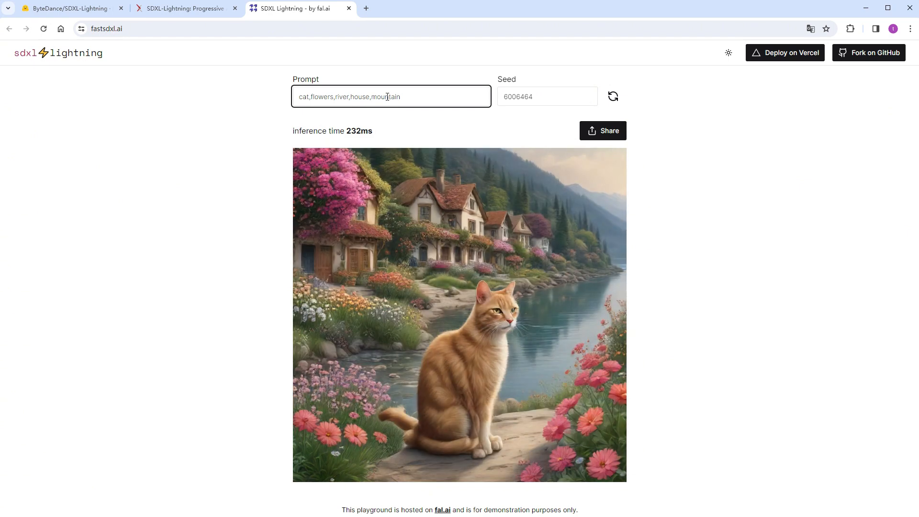
{"action": "type", "text": ","}
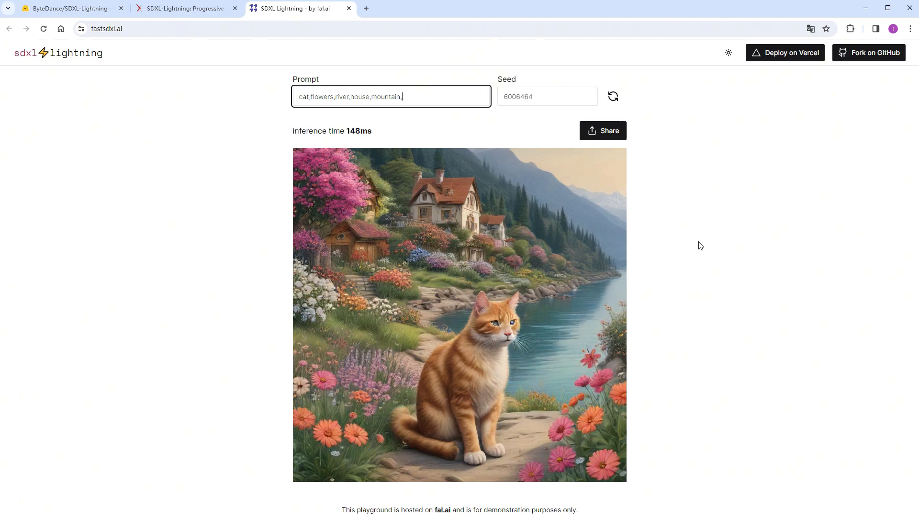
Step: Return to the SDXL-Lightning model page and review the checkpoint files in its repository
{"action": "left_click", "coordinate": [54, 8]}
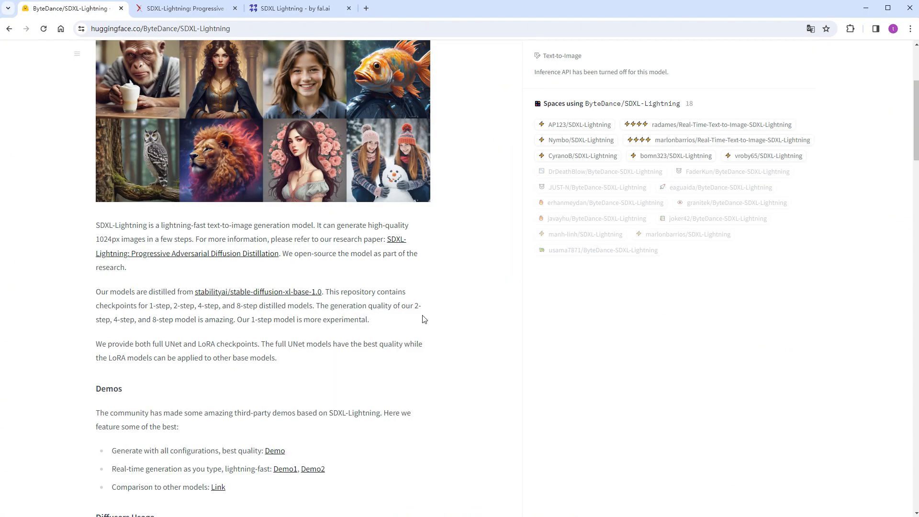
{"action": "scroll", "coordinate": [431, 334], "scroll_direction": "up", "scroll_amount": 3}
{"action": "left_click", "coordinate": [192, 173]}
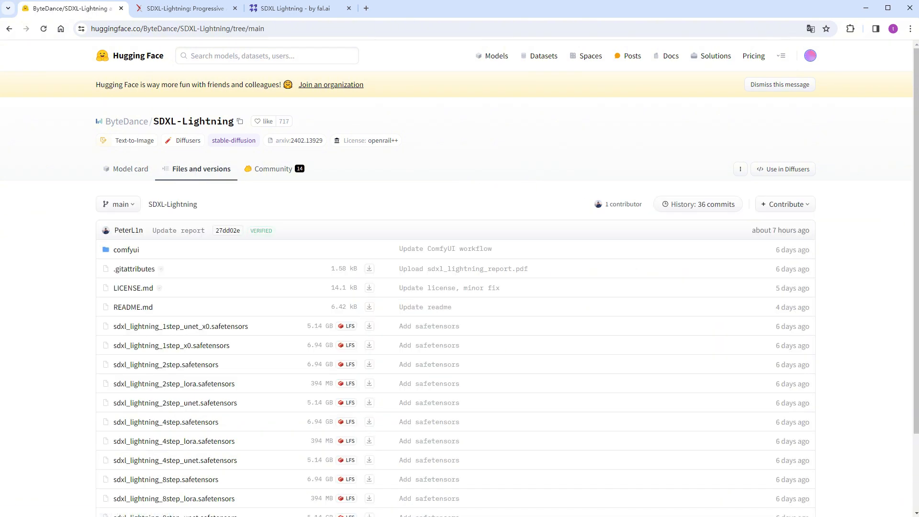
{"action": "scroll", "coordinate": [37, 389], "scroll_direction": "down", "scroll_amount": 2}
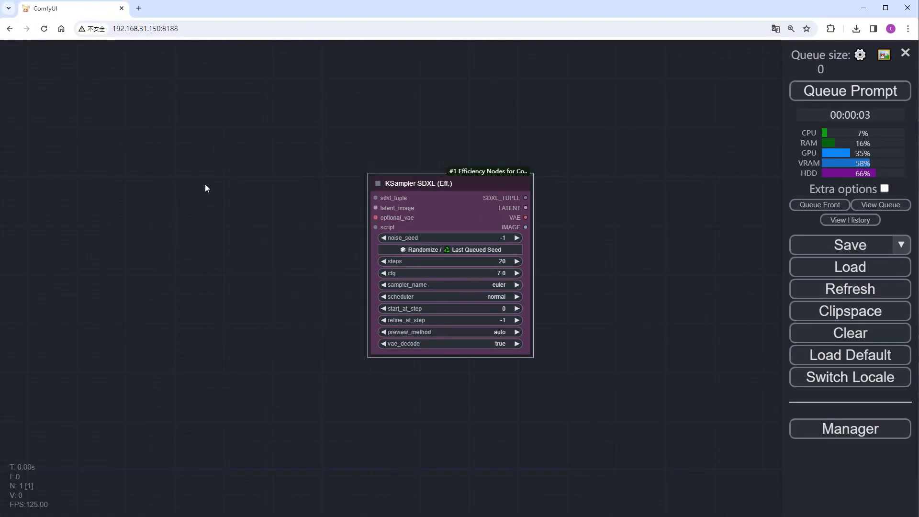
Step: Add an Eff. Loader SDXL node left of the KSampler SDXL and connect its SDXL_TUPLE, LATENT and VAE outputs to the sampler
{"action": "double_click", "coordinate": [202, 179]}
{"action": "type", "text": "ef"}
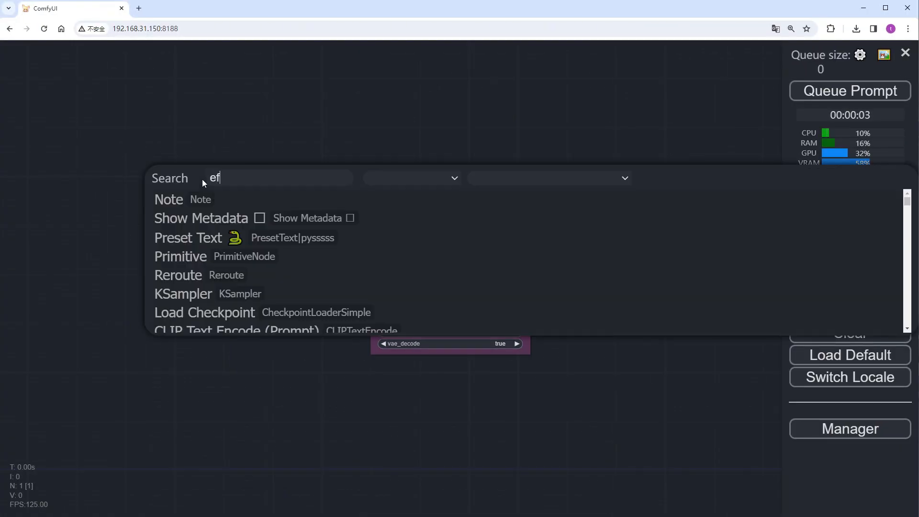
{"action": "type", "text": "f"}
{"action": "left_click", "coordinate": [226, 295]}
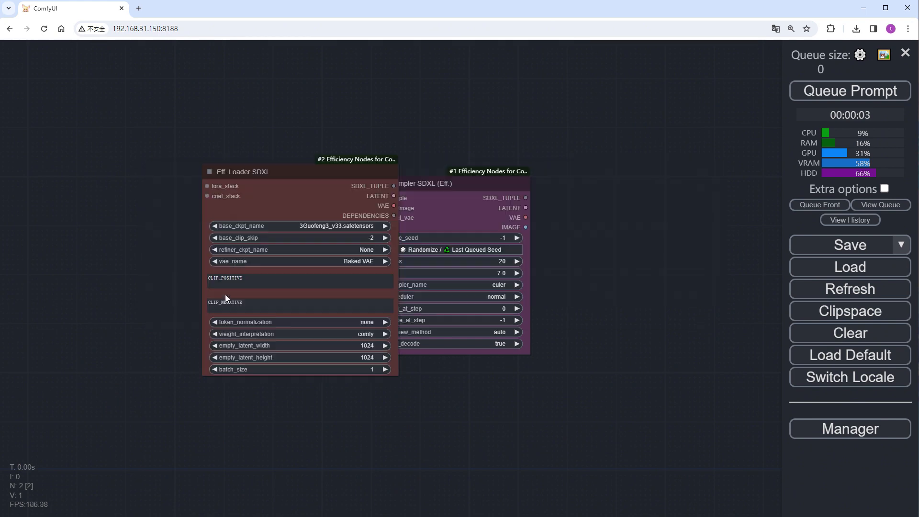
{"action": "left_click_drag", "start_coordinate": [275, 174], "coordinate": [191, 194]}
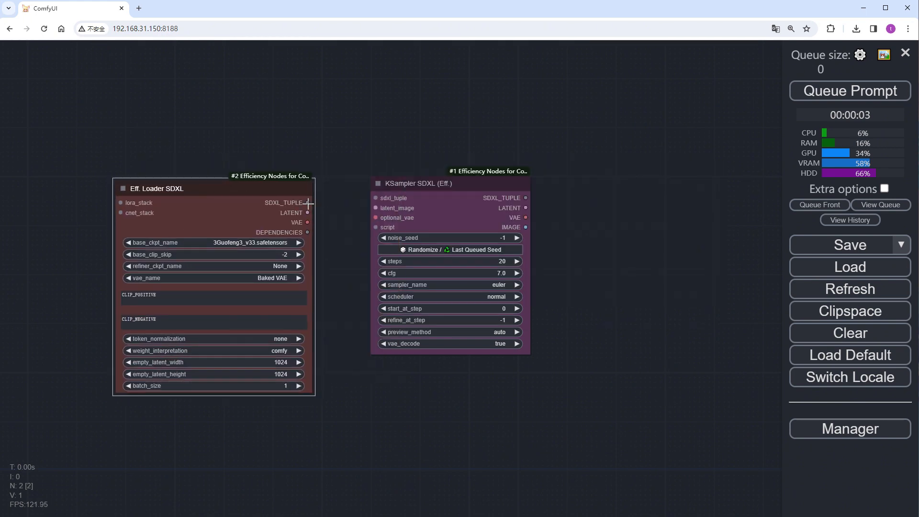
{"action": "left_click_drag", "start_coordinate": [307, 203], "coordinate": [375, 207]}
{"action": "left_click_drag", "start_coordinate": [307, 222], "coordinate": [375, 218]}
Step: Set the loader's base checkpoint to sdxl_lightning_8step.safetensors and paste the copied photo prompt as the positive prompt
{"action": "left_click", "coordinate": [274, 243]}
{"action": "type", "text": "x"}
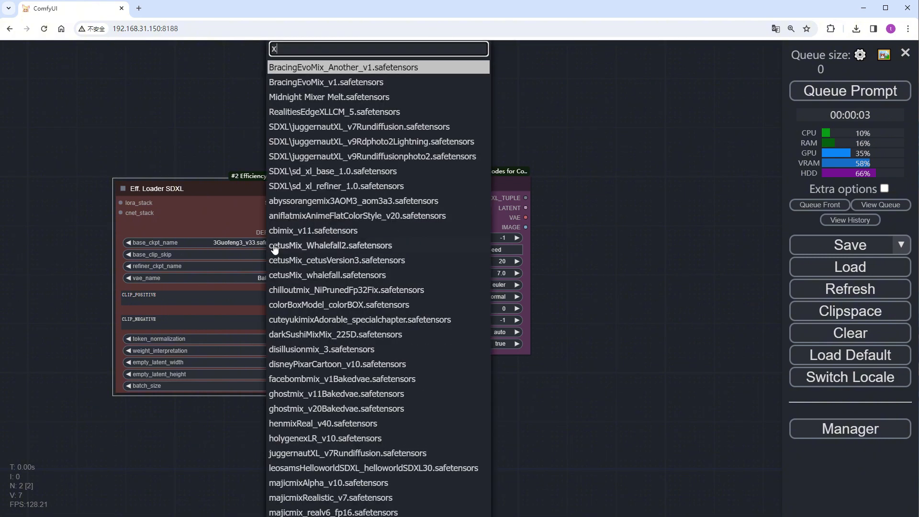
{"action": "type", "text": "l"}
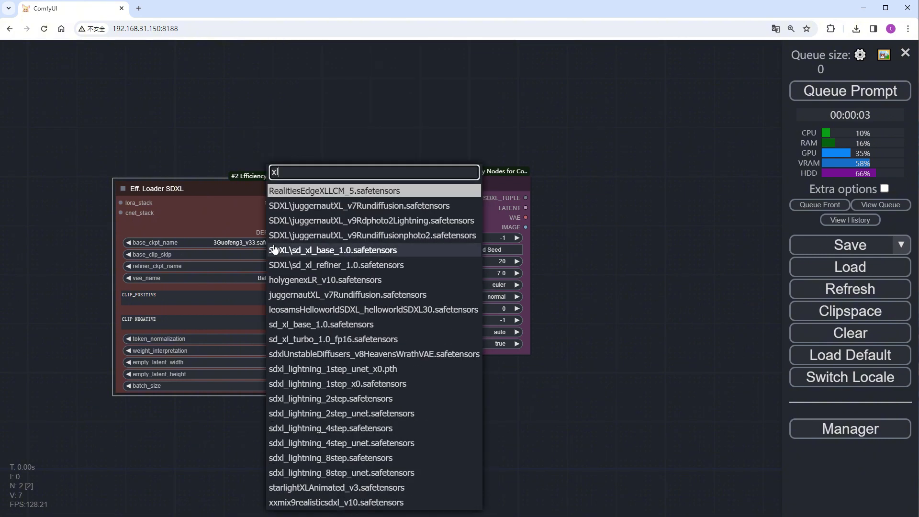
{"action": "left_click", "coordinate": [357, 462]}
{"action": "left_click", "coordinate": [258, 297]}
{"action": "key", "text": "ctrl+v"}
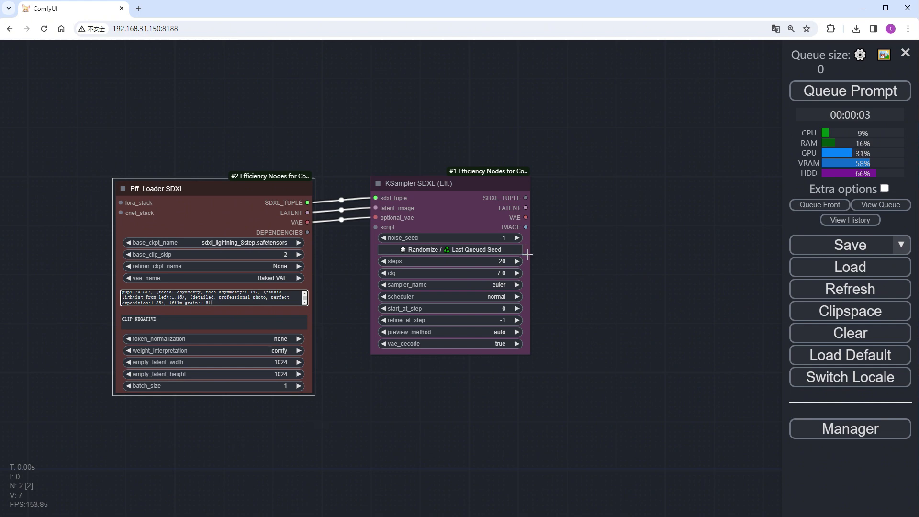
Step: Configure the KSampler SDXL with 8 steps, cfg 1 and the sgm_uniform scheduler
{"action": "left_click", "coordinate": [503, 261]}
{"action": "type", "text": "8"}
{"action": "key", "text": "Return"}
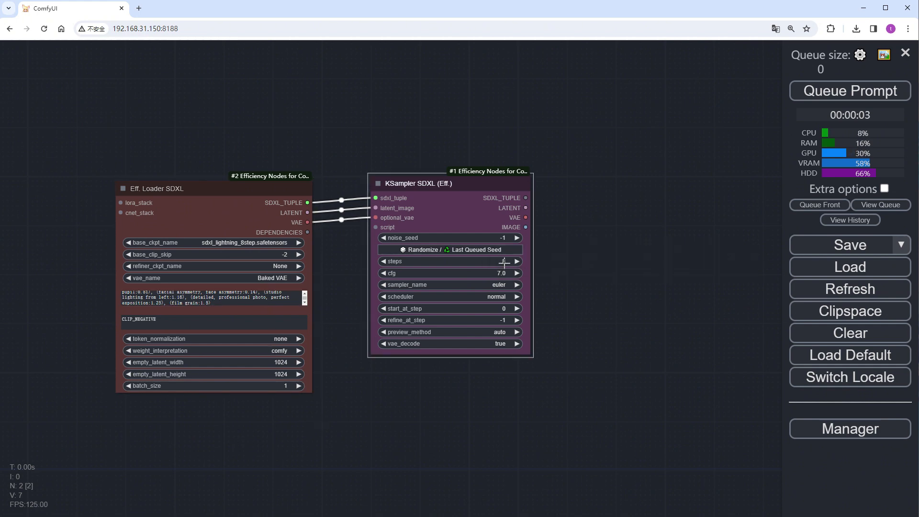
{"action": "left_click", "coordinate": [502, 272]}
{"action": "type", "text": "1"}
{"action": "key", "text": "Return"}
{"action": "left_click", "coordinate": [505, 297]}
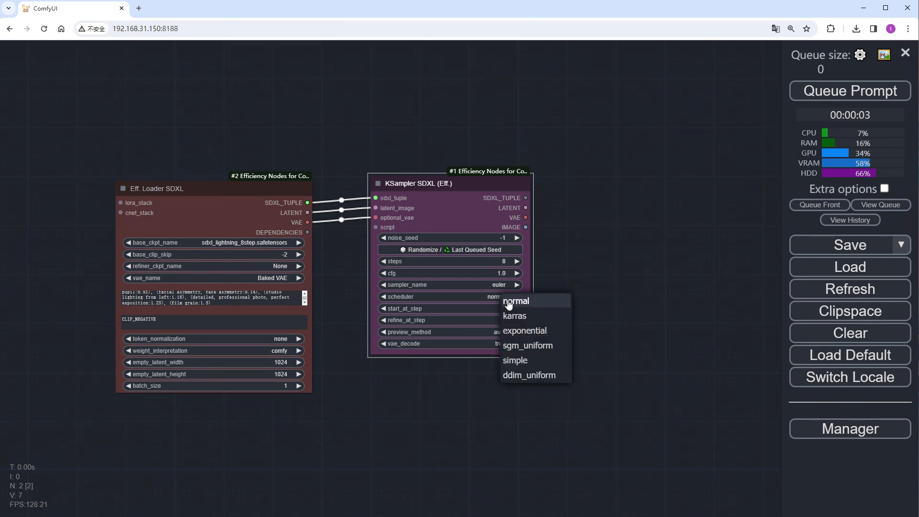
{"action": "left_click", "coordinate": [540, 345]}
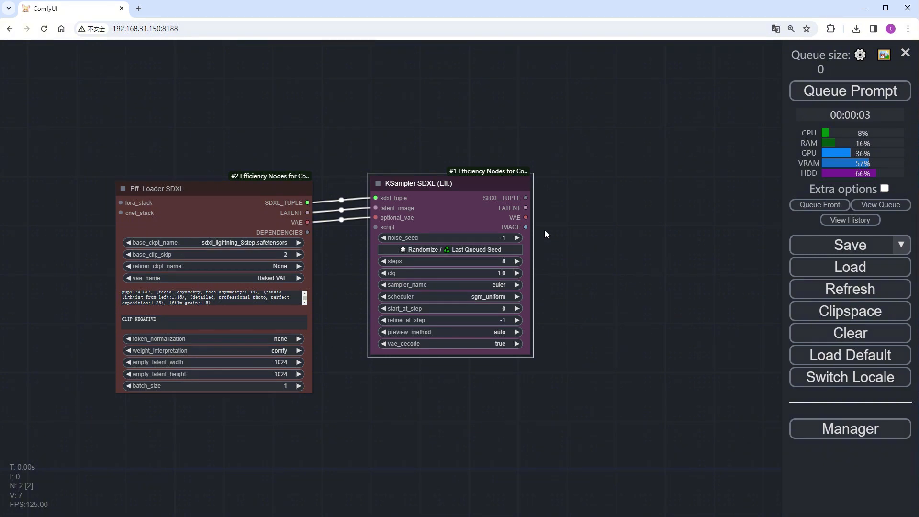
Step: Attach a PreviewImage node to the sampler's IMAGE output and queue the workflow to generate an image
{"action": "left_click_drag", "start_coordinate": [525, 227], "coordinate": [580, 202]}
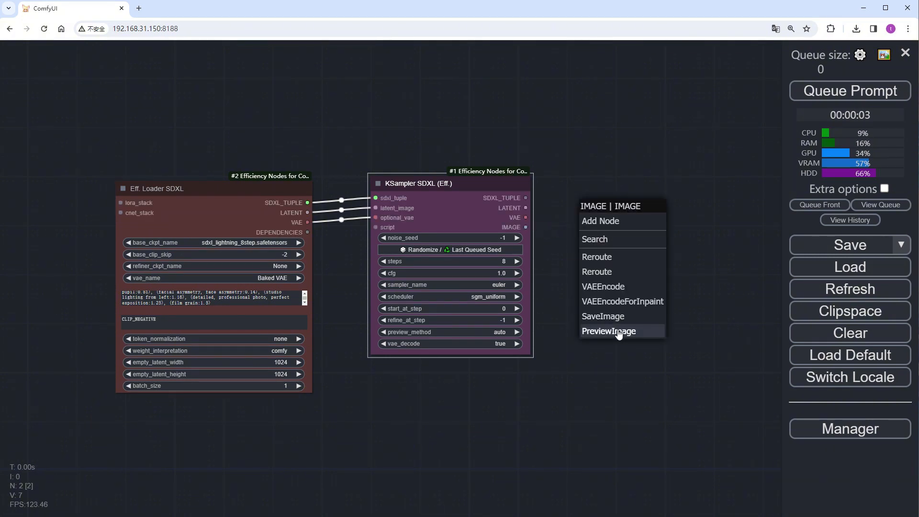
{"action": "left_click", "coordinate": [619, 332]}
{"action": "left_click", "coordinate": [895, 92]}
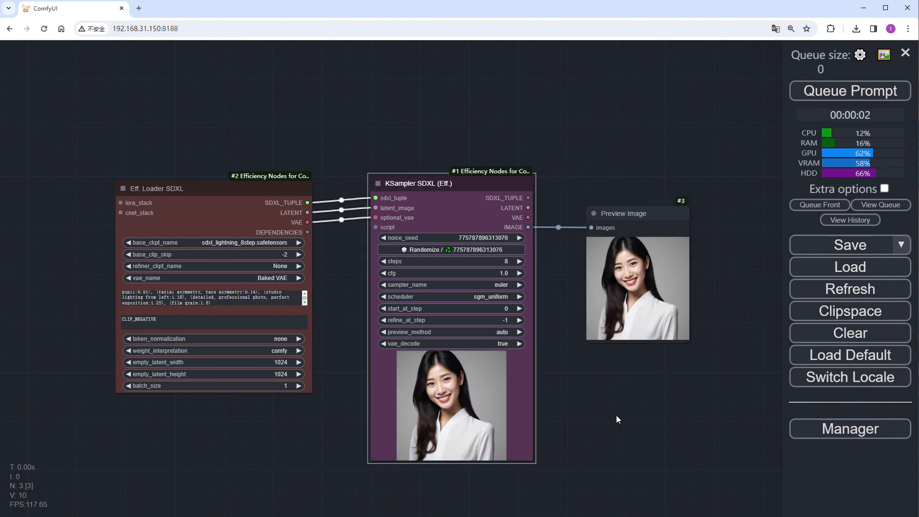
Step: Enlarge the Preview Image node and place it directly beside the KSampler SDXL node
{"action": "left_click_drag", "start_coordinate": [689, 341], "coordinate": [786, 493]}
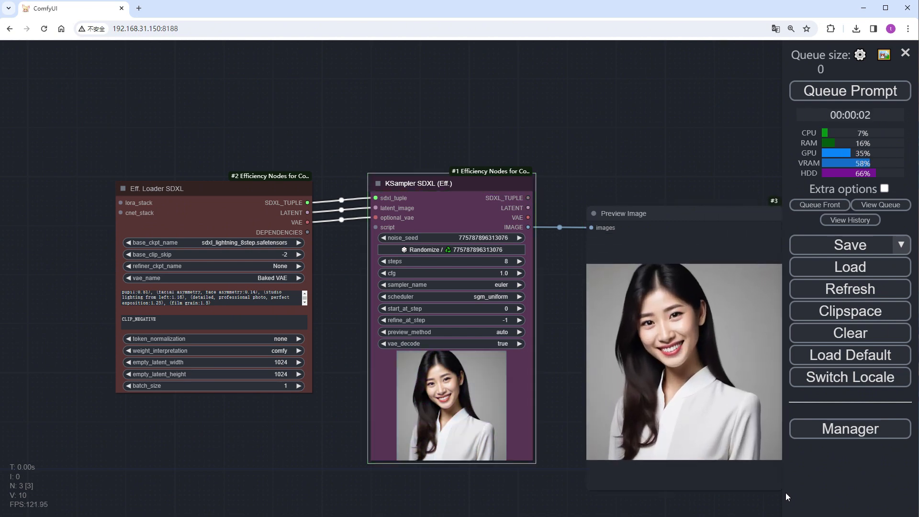
{"action": "left_click_drag", "start_coordinate": [671, 219], "coordinate": [628, 183]}
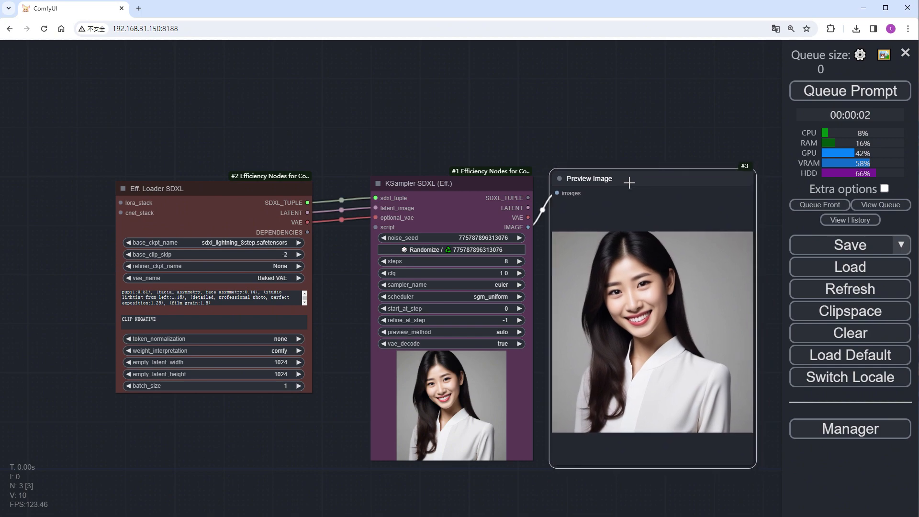
Step: Move the Eff. Loader SDXL node farther from the KSampler SDXL node and level with it
{"action": "scroll", "coordinate": [717, 339], "scroll_direction": "up", "scroll_amount": 3}
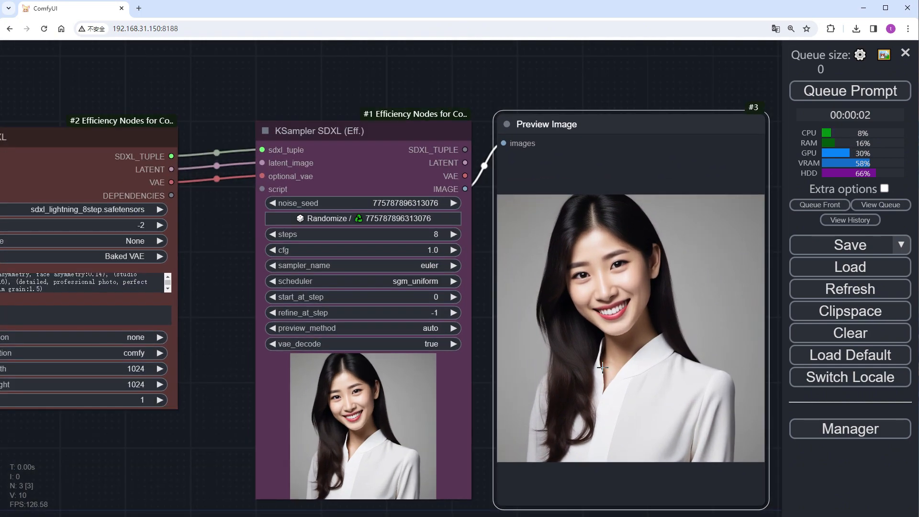
{"action": "scroll", "coordinate": [602, 367], "scroll_direction": "down", "scroll_amount": 6}
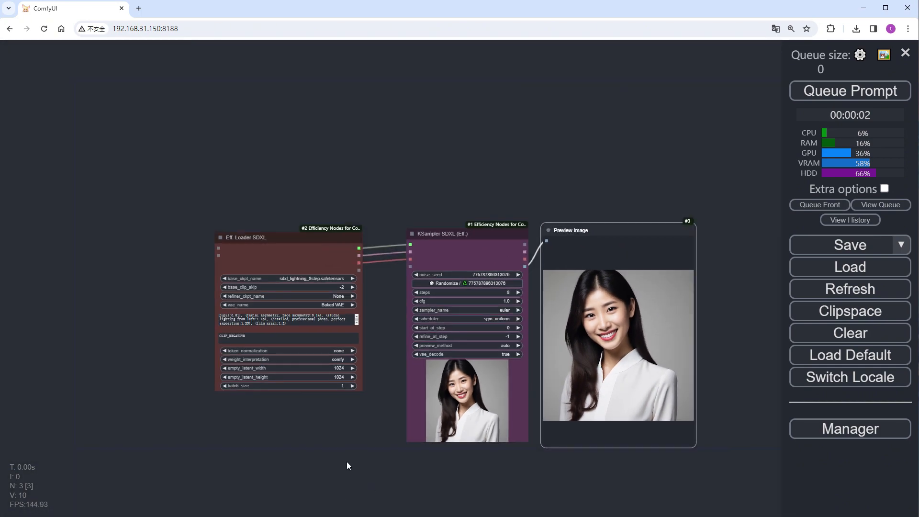
{"action": "left_click_drag", "start_coordinate": [281, 234], "coordinate": [187, 225]}
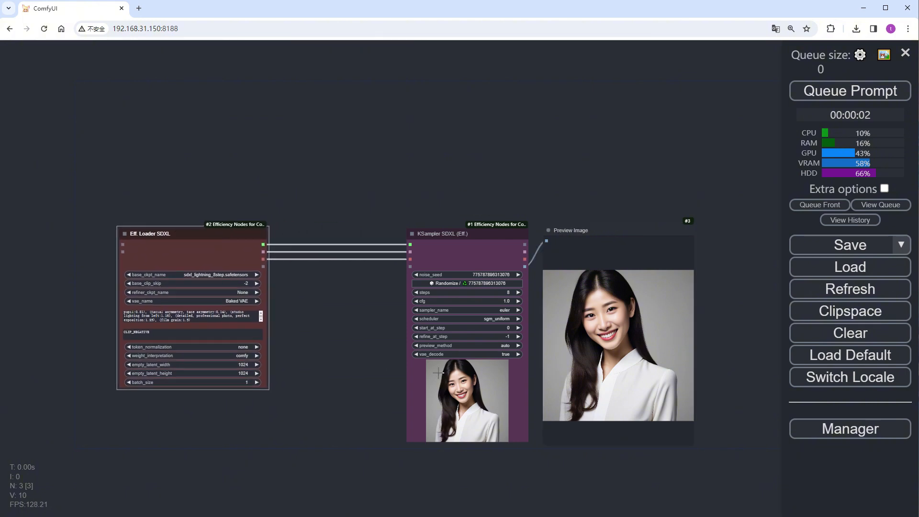
Step: Convert the KSampler SDXL's noise_seed to an input and attach a separate seed value node to it
{"action": "scroll", "coordinate": [421, 368], "scroll_direction": "up", "scroll_amount": 5}
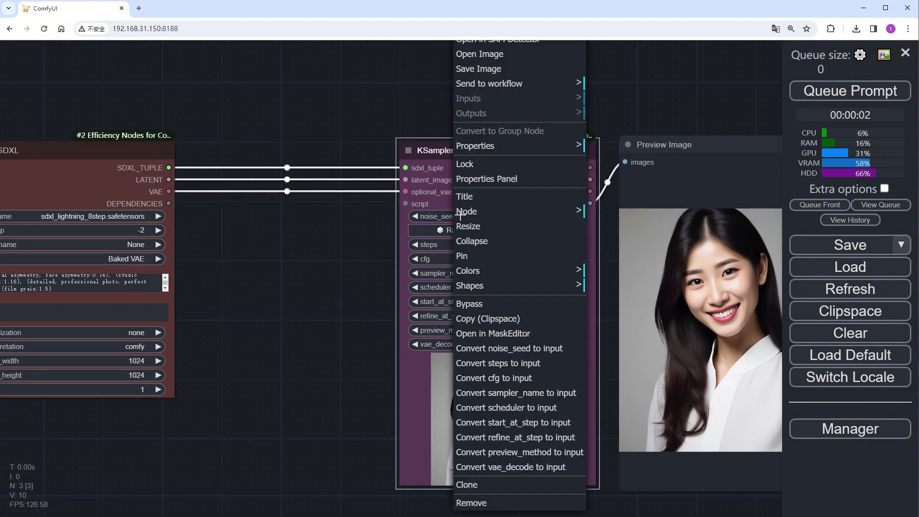
{"action": "right_click", "coordinate": [457, 216]}
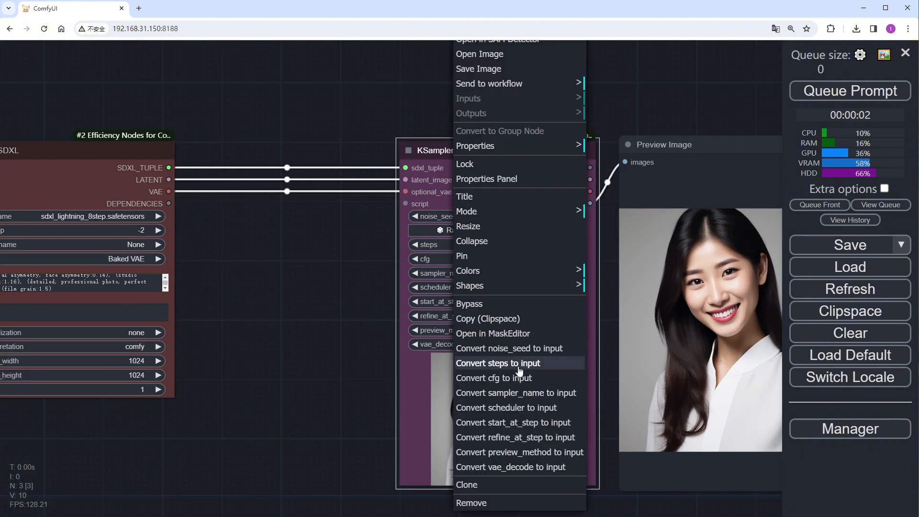
{"action": "left_click", "coordinate": [520, 352]}
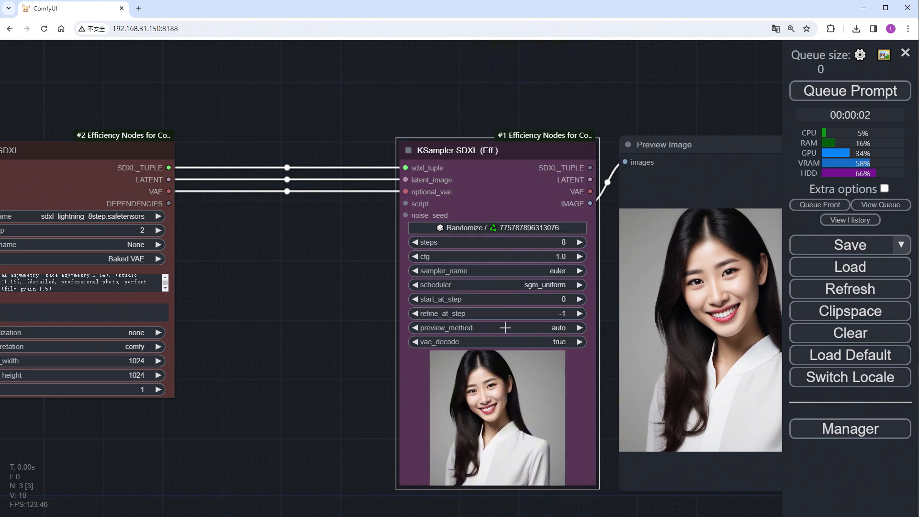
{"action": "double_click", "coordinate": [406, 215]}
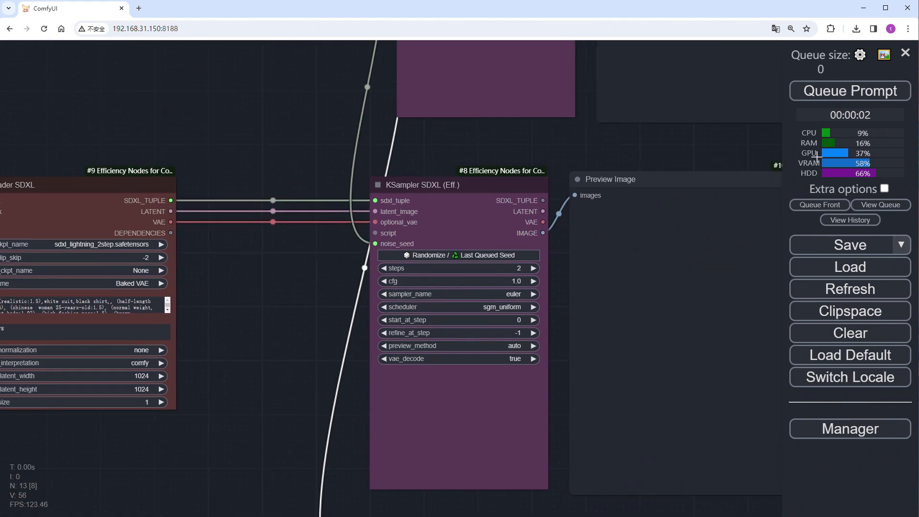
Step: Queue the workflow to generate portraits from the 8-, 4-, 2- and 1-step sampler chains with the shared seed
{"action": "left_click", "coordinate": [836, 95]}
{"action": "scroll", "coordinate": [266, 270], "scroll_direction": "down", "scroll_amount": 5}
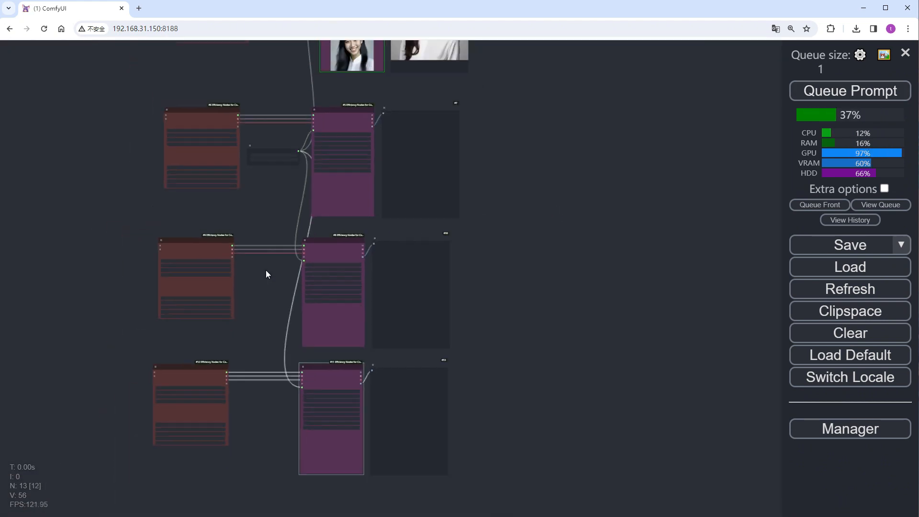
{"action": "left_click_drag", "start_coordinate": [508, 252], "coordinate": [546, 273]}
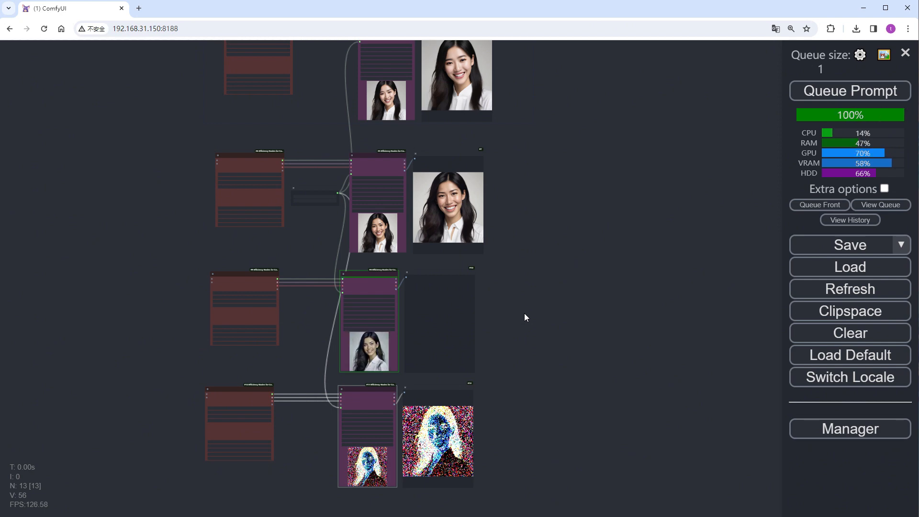
Step: Examine and compare the portraits generated with 8, 4, 2 and 1 steps in their Preview Image nodes
{"action": "scroll", "coordinate": [523, 313], "scroll_direction": "up", "scroll_amount": 5}
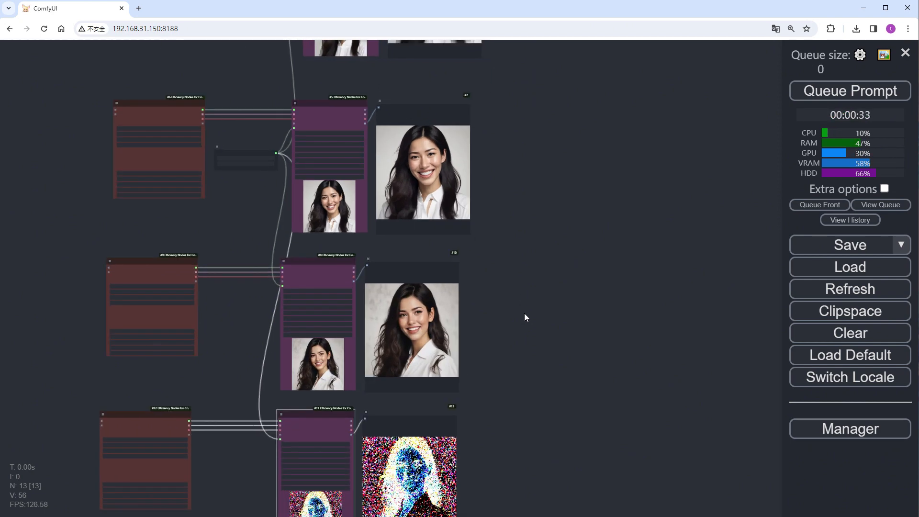
{"action": "left_click_drag", "start_coordinate": [510, 235], "coordinate": [491, 479]}
{"action": "scroll", "coordinate": [481, 239], "scroll_direction": "up", "scroll_amount": 5}
{"action": "scroll", "coordinate": [480, 239], "scroll_direction": "up", "scroll_amount": 2}
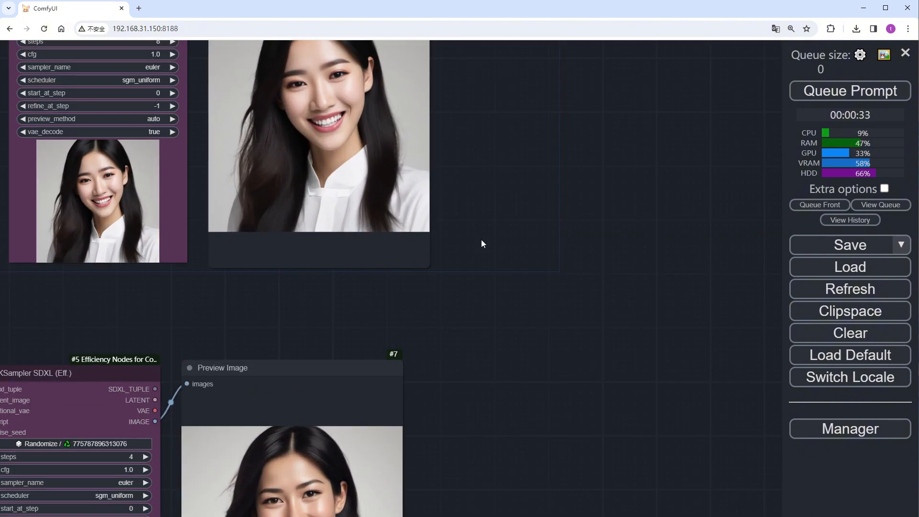
{"action": "left_click_drag", "start_coordinate": [495, 377], "coordinate": [530, 152]}
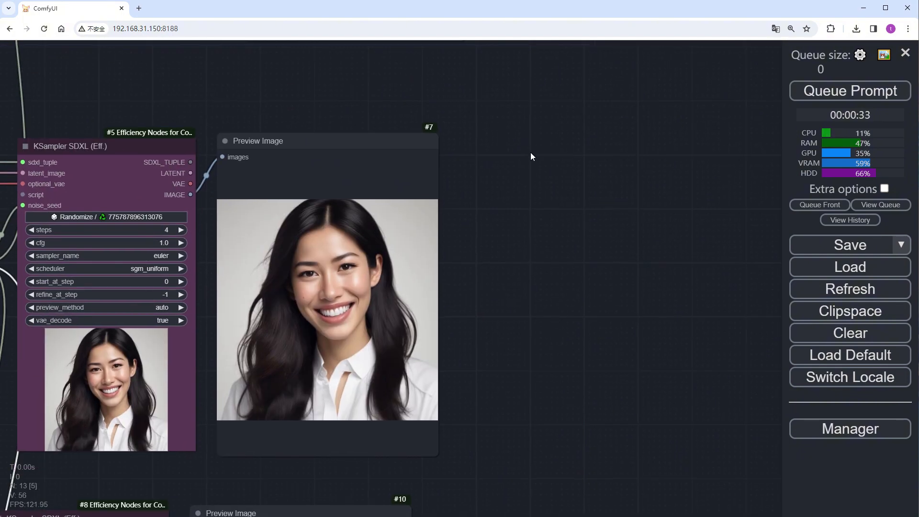
{"action": "left_click_drag", "start_coordinate": [527, 412], "coordinate": [537, 170]}
{"action": "left_click_drag", "start_coordinate": [529, 434], "coordinate": [547, 283]}
{"action": "left_click_drag", "start_coordinate": [537, 424], "coordinate": [541, 168]}
{"action": "mouse_move", "coordinate": [517, 383]}
{"action": "left_mouse_down"}
{"action": "mouse_move", "coordinate": [522, 344]}
{"action": "mouse_move", "coordinate": [524, 397]}
{"action": "left_mouse_up"}
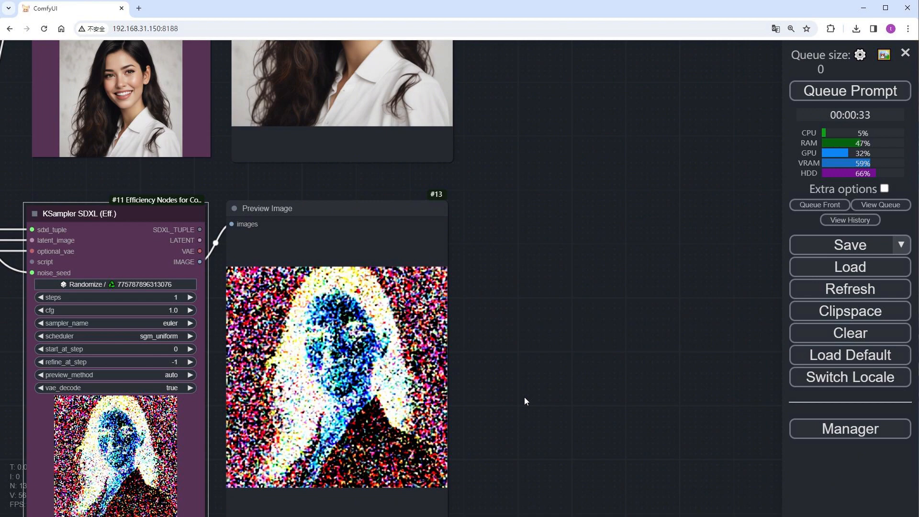
{"action": "scroll", "coordinate": [524, 397], "scroll_direction": "down", "scroll_amount": 5}
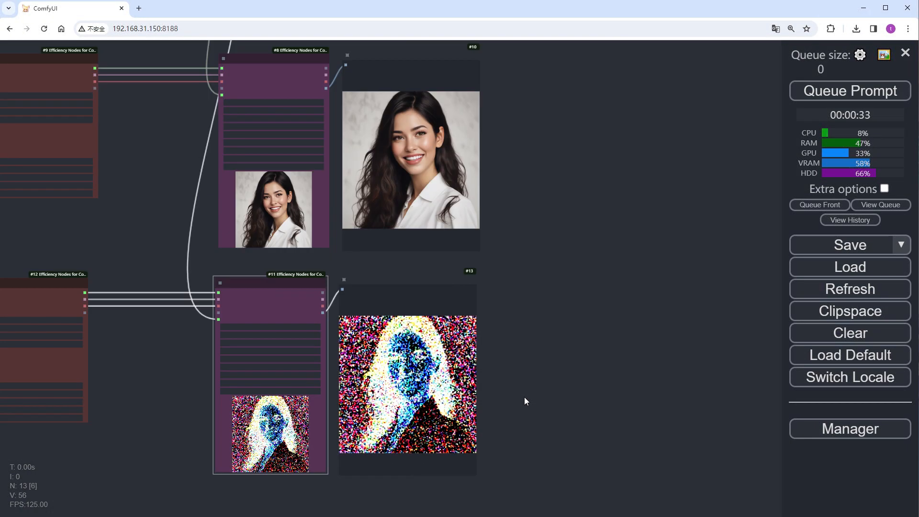
{"action": "scroll", "coordinate": [547, 287], "scroll_direction": "down", "scroll_amount": 1}
{"action": "left_click_drag", "start_coordinate": [547, 286], "coordinate": [622, 415]}
{"action": "mouse_move", "coordinate": [630, 235]}
{"action": "left_mouse_down"}
{"action": "mouse_move", "coordinate": [625, 353]}
{"action": "mouse_move", "coordinate": [642, 435]}
{"action": "left_mouse_up"}
{"action": "left_click_drag", "start_coordinate": [638, 214], "coordinate": [657, 387]}
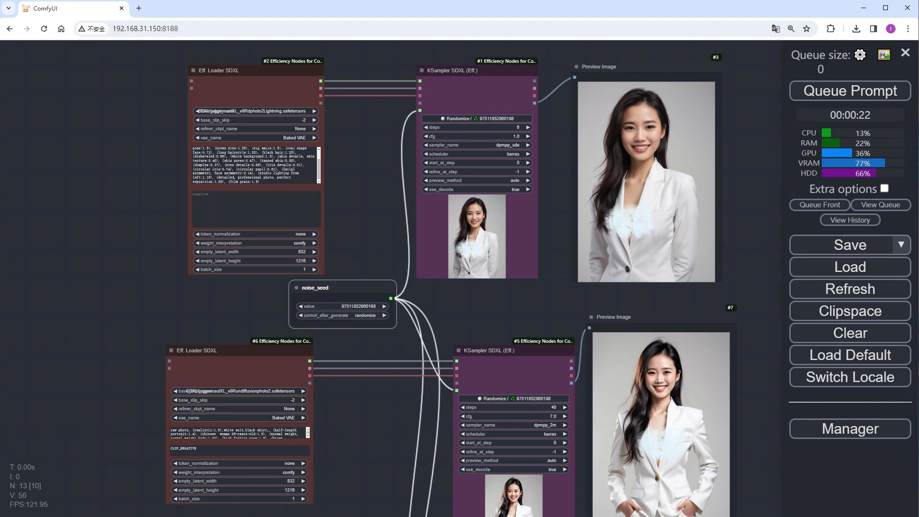
Step: Queue the JuggernautXL comparison workflow and inspect the 6-step Lightning portrait against the 40-step standard portrait
{"action": "left_click", "coordinate": [885, 92]}
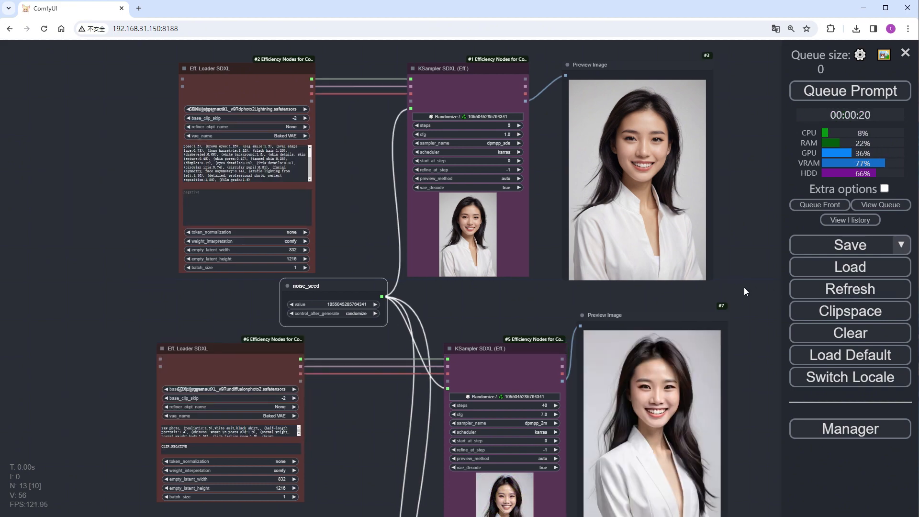
{"action": "scroll", "coordinate": [644, 309], "scroll_direction": "up", "scroll_amount": 5}
{"action": "scroll", "coordinate": [656, 260], "scroll_direction": "up", "scroll_amount": 4}
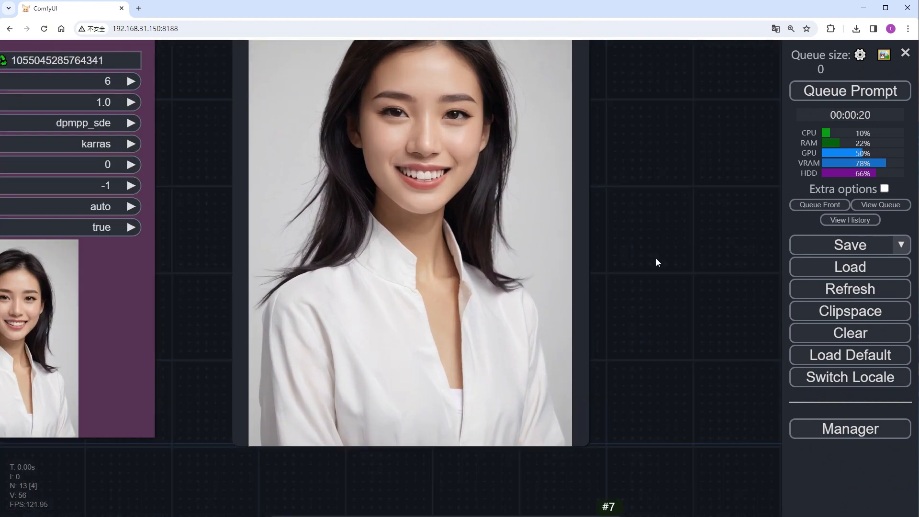
{"action": "left_click_drag", "start_coordinate": [664, 394], "coordinate": [676, 201]}
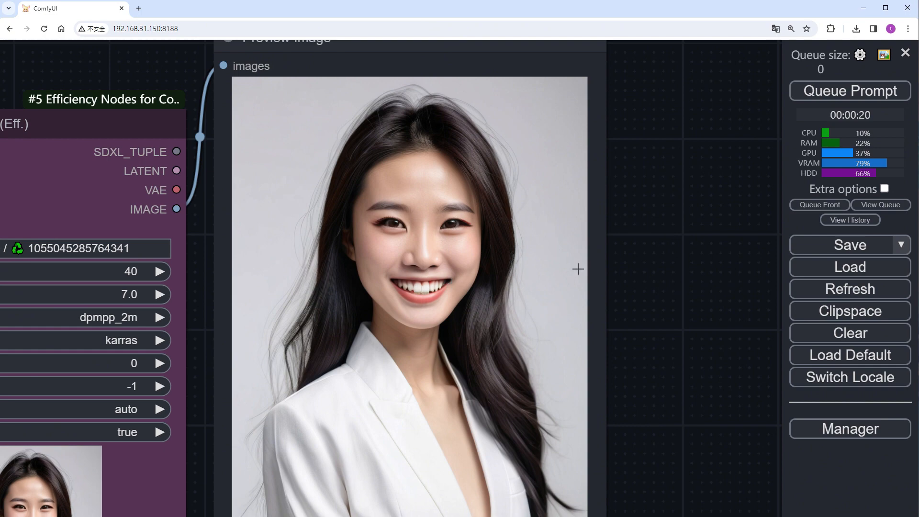
{"action": "scroll", "coordinate": [650, 261], "scroll_direction": "down", "scroll_amount": 6}
{"action": "left_click_drag", "start_coordinate": [651, 260], "coordinate": [713, 404]}
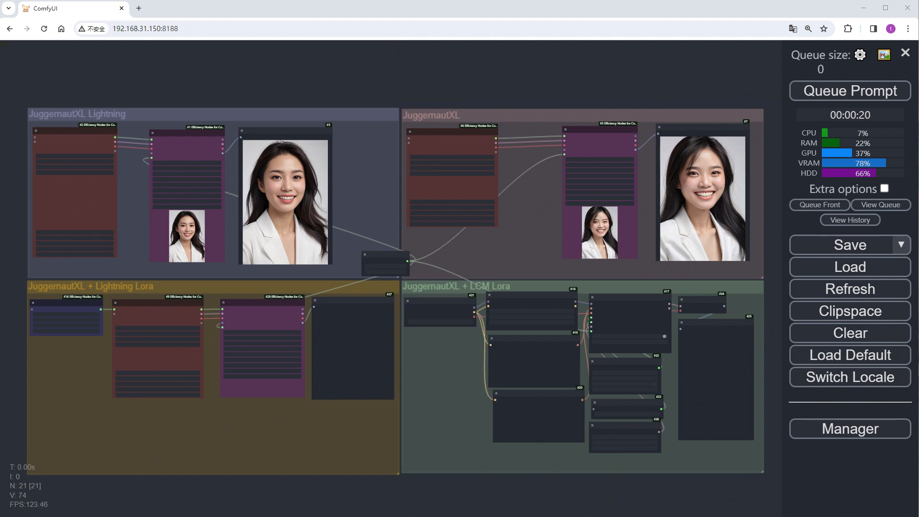
Step: Queue the four-group workflow repeatedly to generate JuggernautXL Lightning, JuggernautXL, Lightning Lora and LCM Lora portraits
{"action": "scroll", "coordinate": [514, 119], "scroll_direction": "down", "scroll_amount": 1}
{"action": "left_click", "coordinate": [878, 93]}
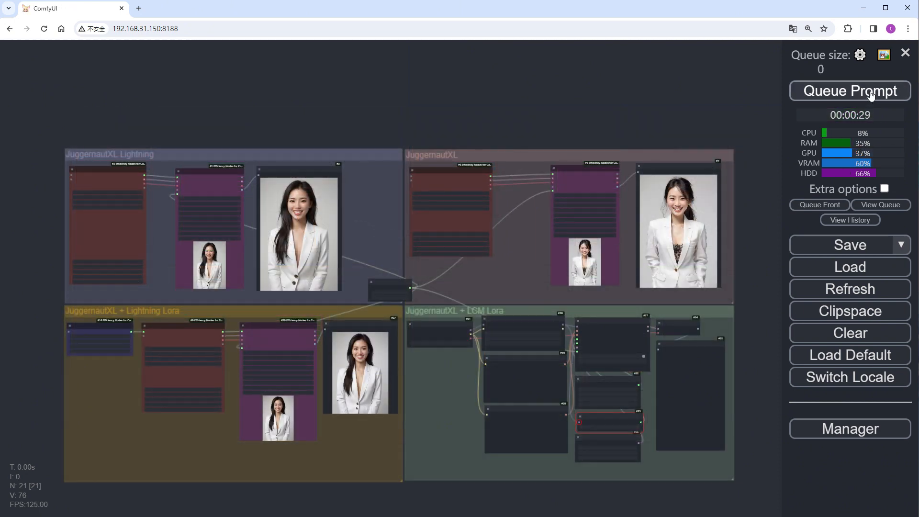
{"action": "left_click", "coordinate": [871, 94]}
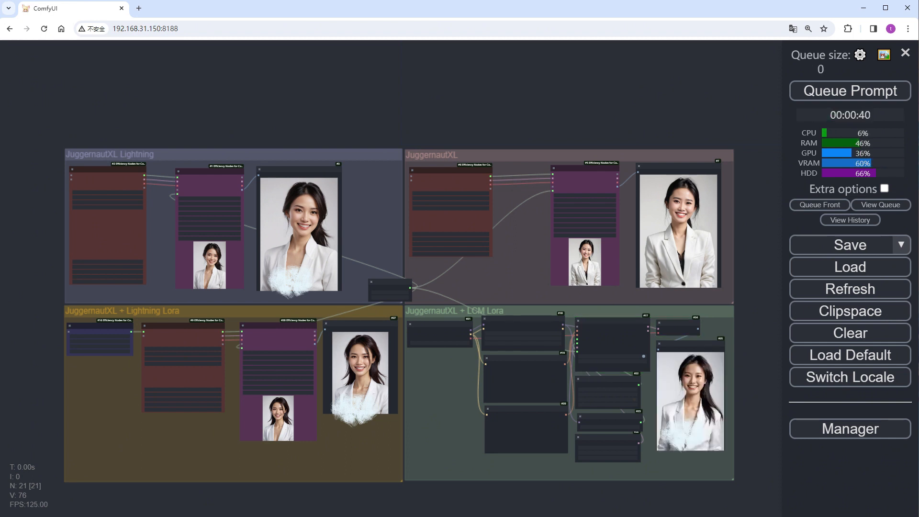
{"action": "scroll", "coordinate": [495, 321], "scroll_direction": "down", "scroll_amount": 7}
{"action": "left_click", "coordinate": [877, 92]}
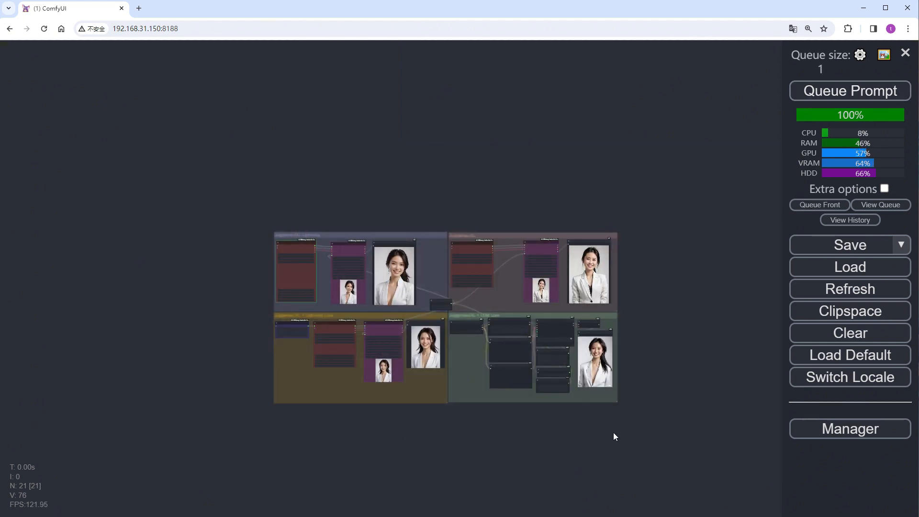
{"action": "scroll", "coordinate": [616, 435], "scroll_direction": "up", "scroll_amount": 2}
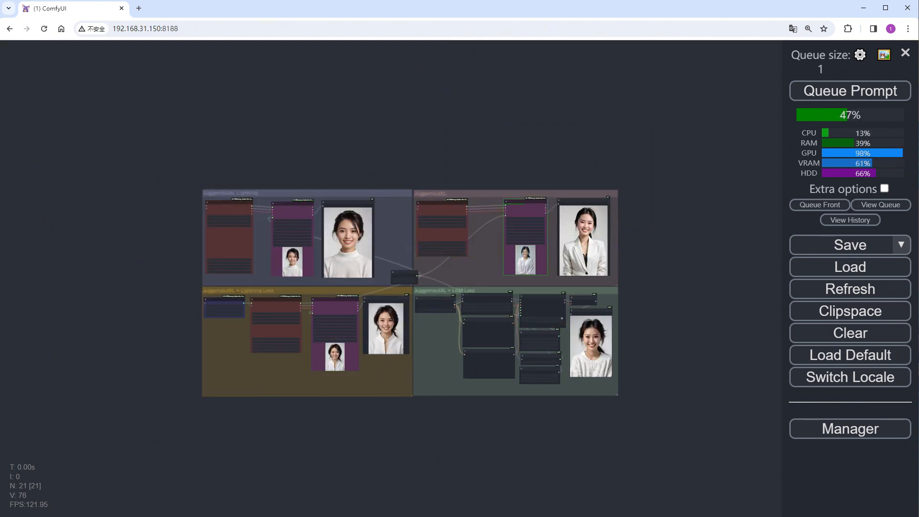
Step: Examine the sweater portraits in the JuggernautXL Lightning and JuggernautXL groups up close for detail and quality
{"action": "scroll", "coordinate": [413, 405], "scroll_direction": "up", "scroll_amount": 7}
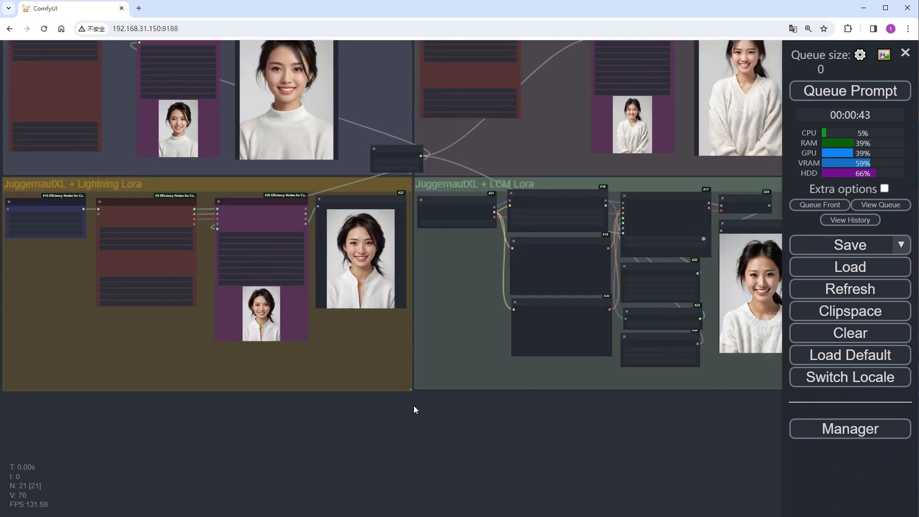
{"action": "scroll", "coordinate": [414, 406], "scroll_direction": "up", "scroll_amount": 1}
{"action": "left_click_drag", "start_coordinate": [414, 421], "coordinate": [291, 504]}
{"action": "left_click_drag", "start_coordinate": [278, 427], "coordinate": [300, 436]}
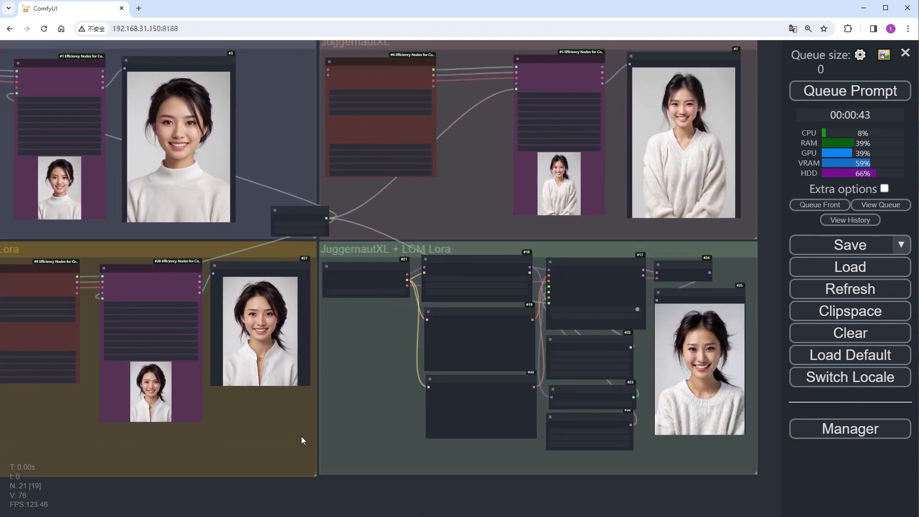
{"action": "scroll", "coordinate": [204, 160], "scroll_direction": "up", "scroll_amount": 5}
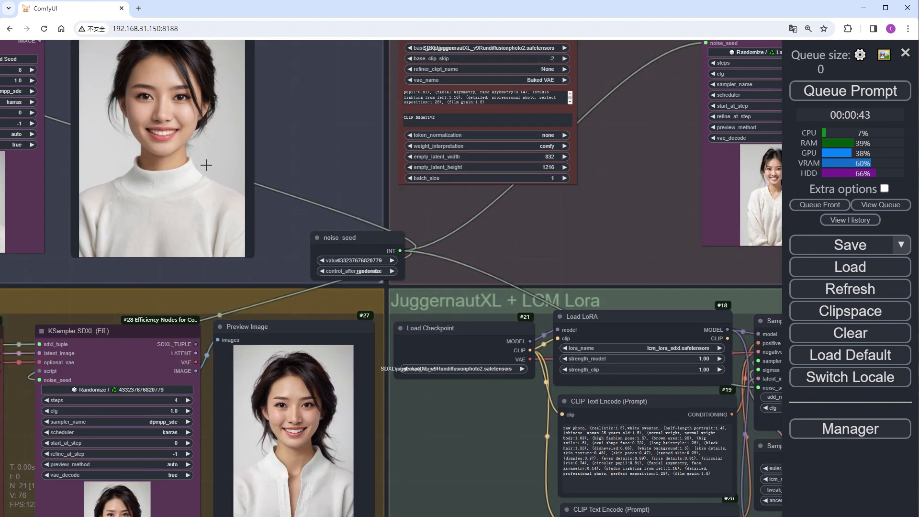
{"action": "scroll", "coordinate": [234, 192], "scroll_direction": "up", "scroll_amount": 3}
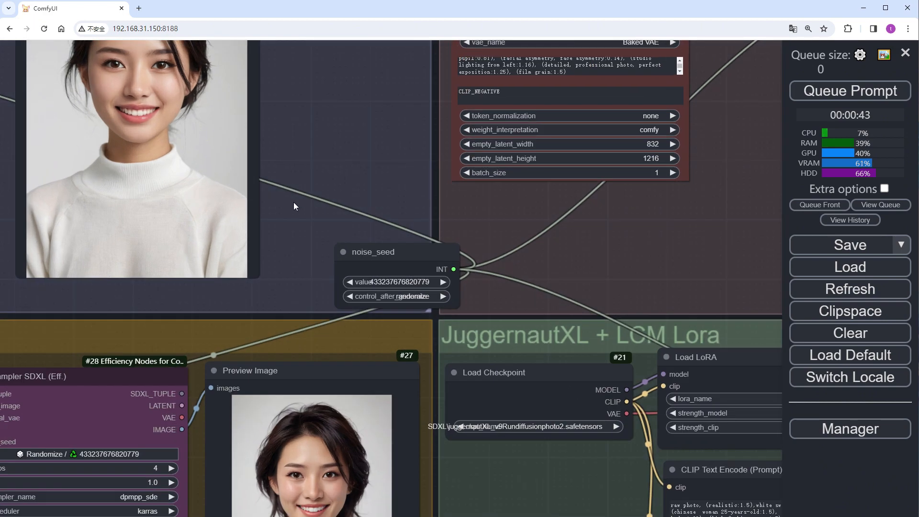
{"action": "left_click_drag", "start_coordinate": [435, 162], "coordinate": [208, 352]}
{"action": "scroll", "coordinate": [598, 314], "scroll_direction": "up", "scroll_amount": 5}
{"action": "scroll", "coordinate": [359, 268], "scroll_direction": "down", "scroll_amount": 8}
{"action": "left_click_drag", "start_coordinate": [585, 311], "coordinate": [605, 312]}
{"action": "scroll", "coordinate": [583, 304], "scroll_direction": "up", "scroll_amount": 10}
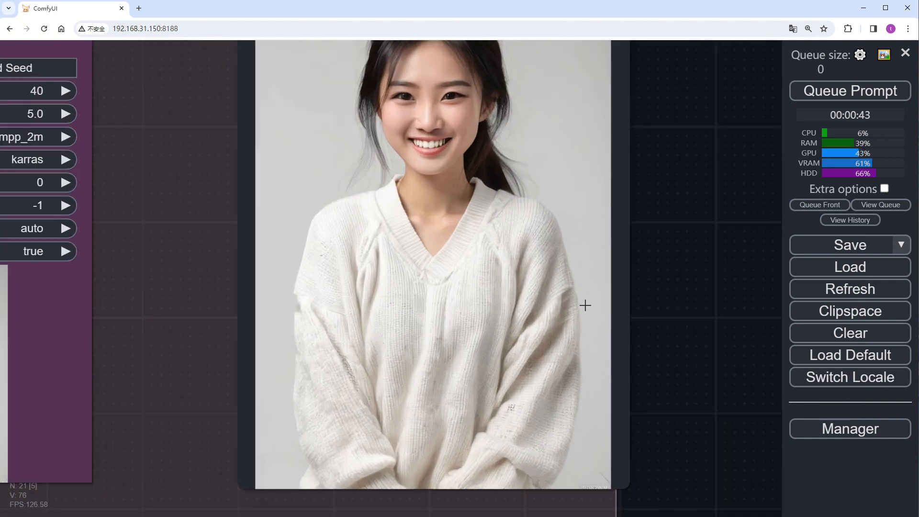
{"action": "left_click_drag", "start_coordinate": [689, 204], "coordinate": [695, 281]}
{"action": "scroll", "coordinate": [695, 281], "scroll_direction": "up", "scroll_amount": 2}
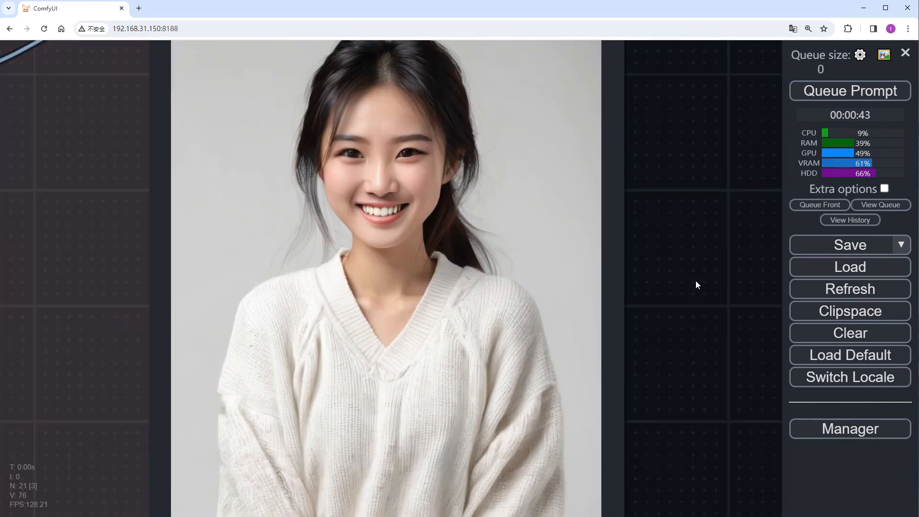
{"action": "scroll", "coordinate": [695, 280], "scroll_direction": "down", "scroll_amount": 4}
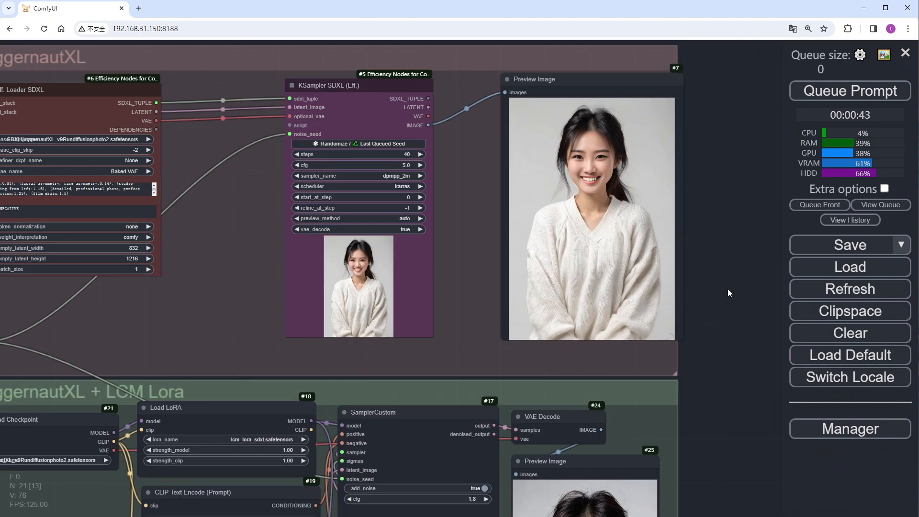
Step: Examine the JuggernautXL + LCM Lora and JuggernautXL + Lightning Lora portraits and compare them with the other groups
{"action": "left_click_drag", "start_coordinate": [727, 288], "coordinate": [724, 240]}
{"action": "scroll", "coordinate": [716, 359], "scroll_direction": "up", "scroll_amount": 7}
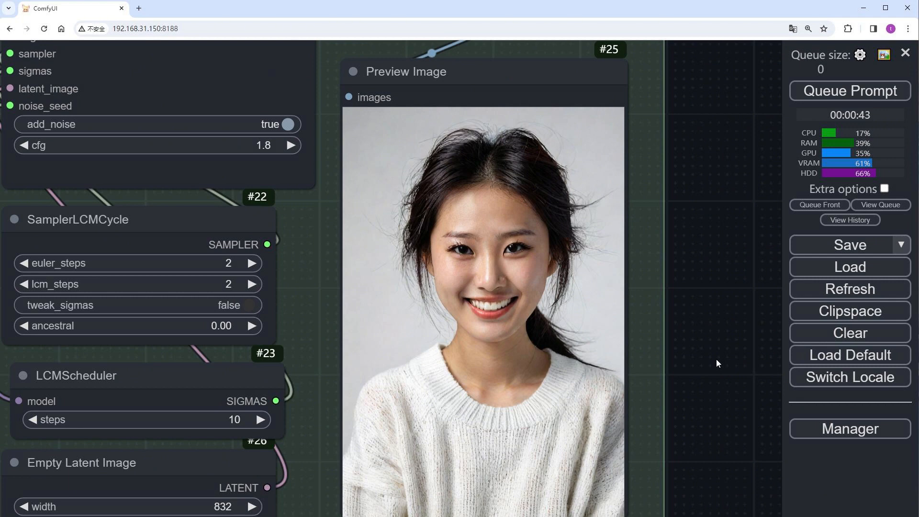
{"action": "scroll", "coordinate": [716, 358], "scroll_direction": "down", "scroll_amount": 8}
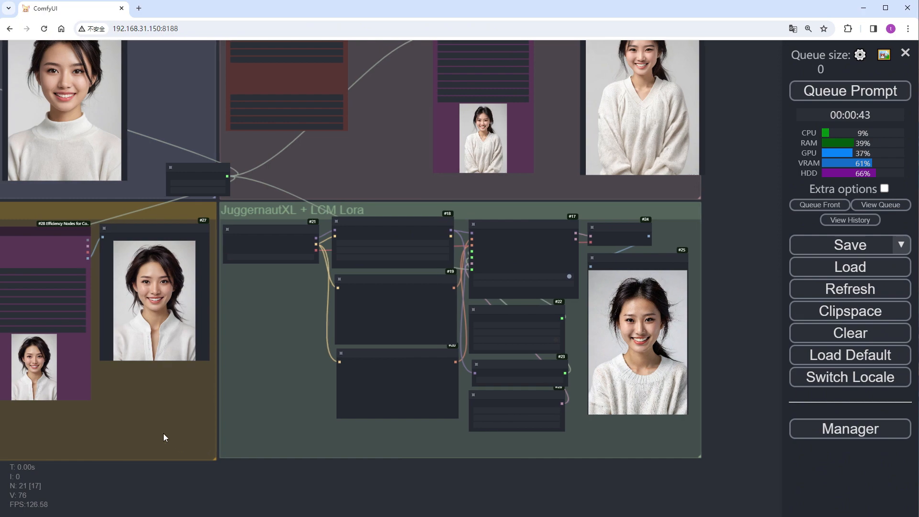
{"action": "left_click_drag", "start_coordinate": [162, 432], "coordinate": [563, 469]}
{"action": "scroll", "coordinate": [566, 407], "scroll_direction": "up", "scroll_amount": 10}
{"action": "scroll", "coordinate": [566, 406], "scroll_direction": "up", "scroll_amount": 4}
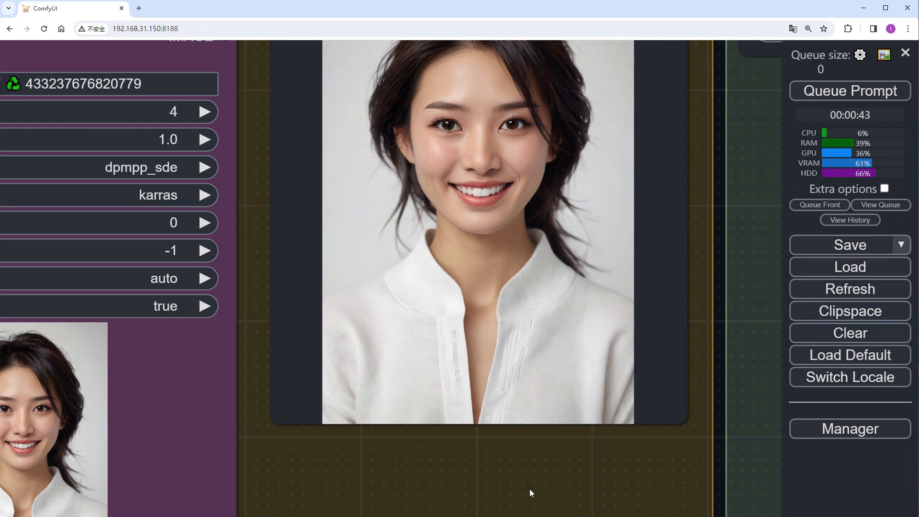
{"action": "scroll", "coordinate": [529, 489], "scroll_direction": "down", "scroll_amount": 12}
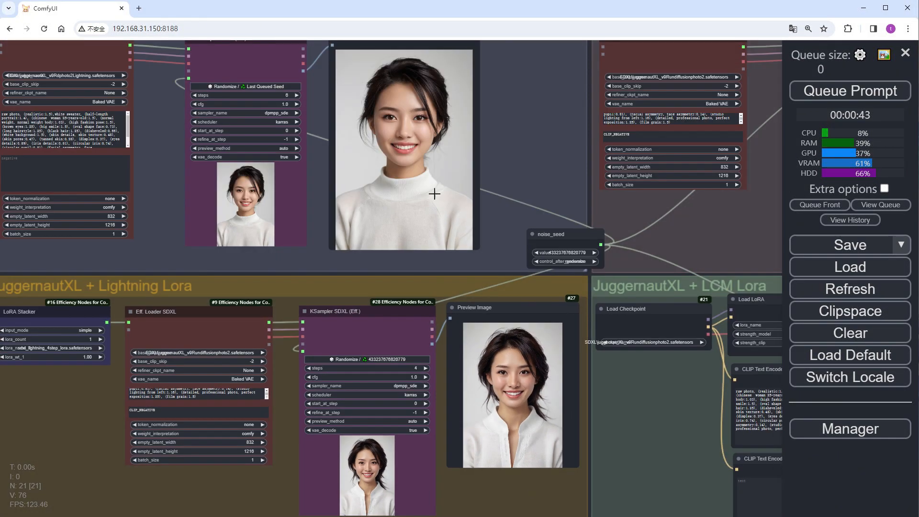
{"action": "scroll", "coordinate": [454, 241], "scroll_direction": "down", "scroll_amount": 4}
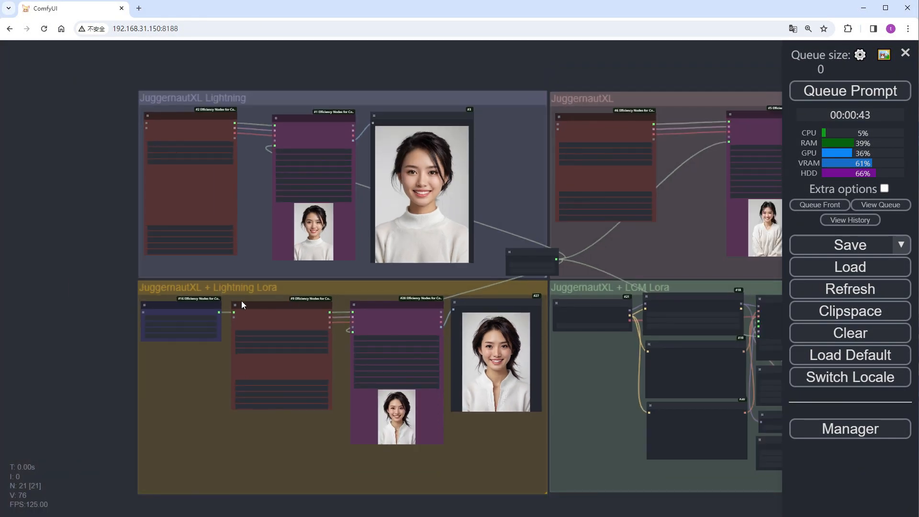
{"action": "scroll", "coordinate": [547, 393], "scroll_direction": "up", "scroll_amount": 3}
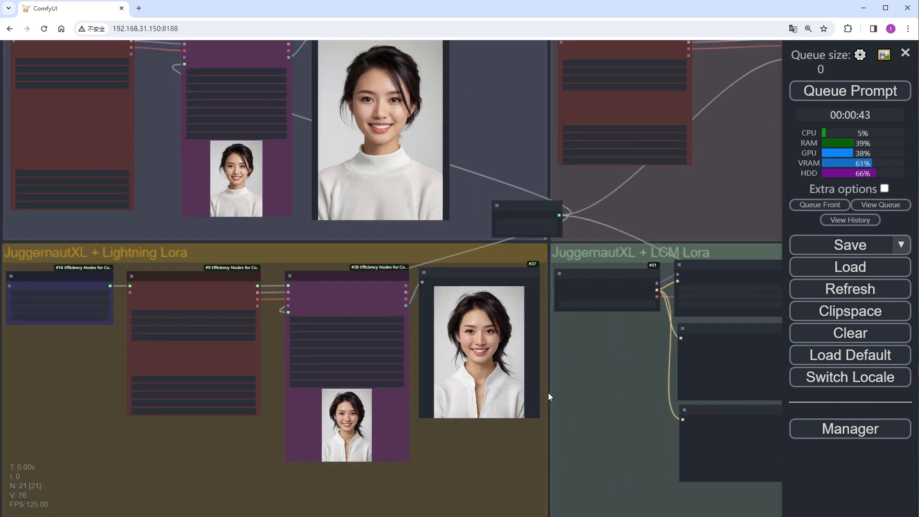
{"action": "scroll", "coordinate": [547, 393], "scroll_direction": "up", "scroll_amount": 1}
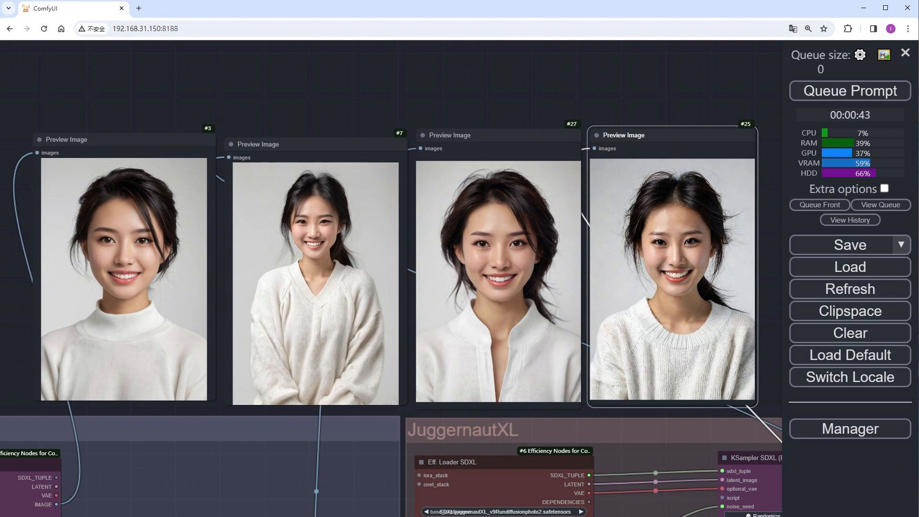
Step: Replace the positive prompt of the JuggernautXL Lightning loader with "fruits in basket"
{"action": "scroll", "coordinate": [229, 394], "scroll_direction": "down", "scroll_amount": 6}
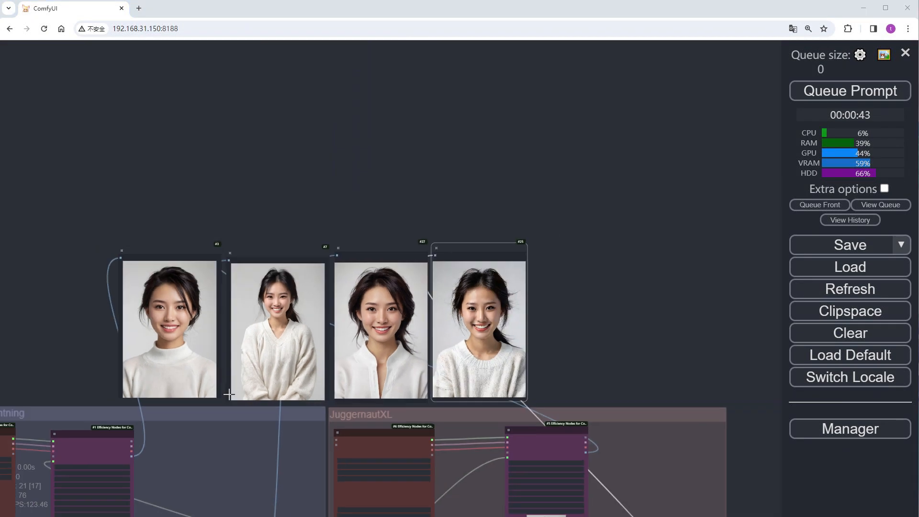
{"action": "left_click_drag", "start_coordinate": [66, 366], "coordinate": [312, 299]}
{"action": "scroll", "coordinate": [240, 405], "scroll_direction": "up", "scroll_amount": 4}
{"action": "left_click", "coordinate": [226, 437]}
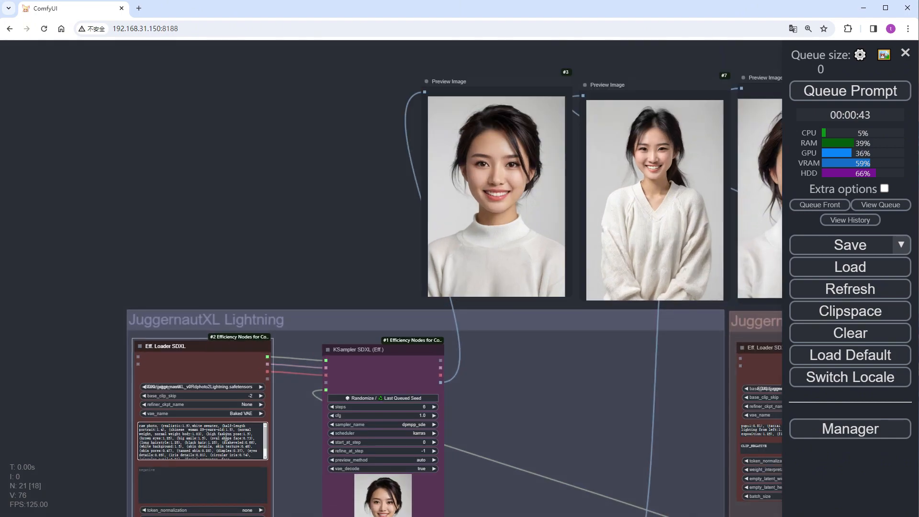
{"action": "key", "text": "ctrl+a"}
{"action": "key", "text": "ctrl+v"}
{"action": "left_click", "coordinate": [49, 430]}
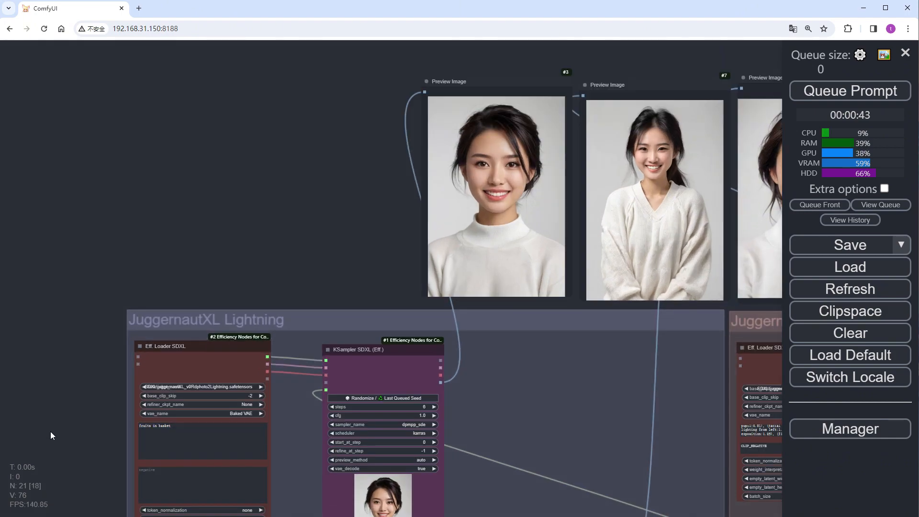
Step: Queue the workflow with the fruit prompt and compare the four generated basket images up close
{"action": "scroll", "coordinate": [57, 423], "scroll_direction": "down", "scroll_amount": 3}
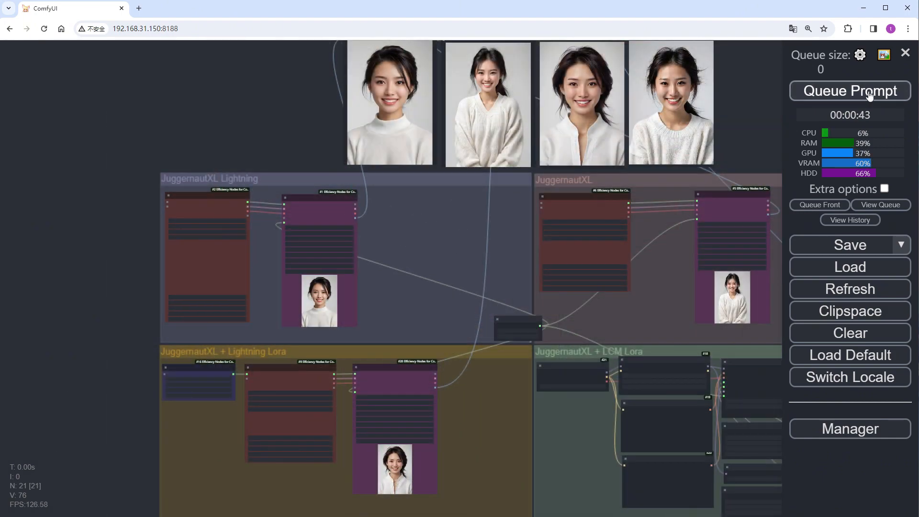
{"action": "left_click", "coordinate": [850, 91]}
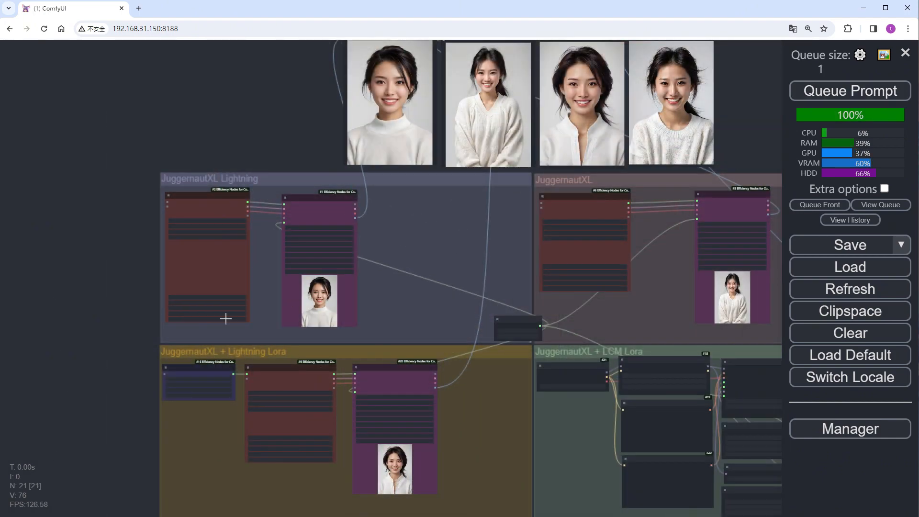
{"action": "left_click_drag", "start_coordinate": [84, 358], "coordinate": [7, 339]}
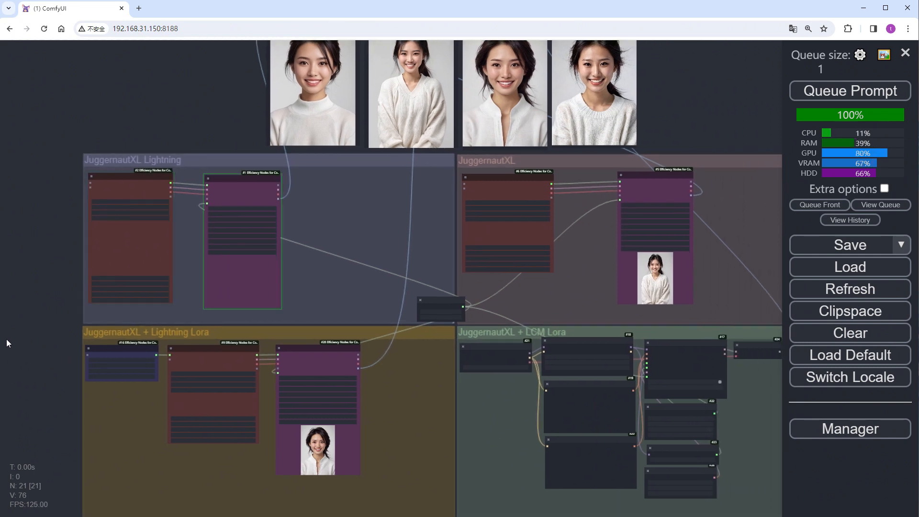
{"action": "left_click_drag", "start_coordinate": [7, 339], "coordinate": [10, 364]}
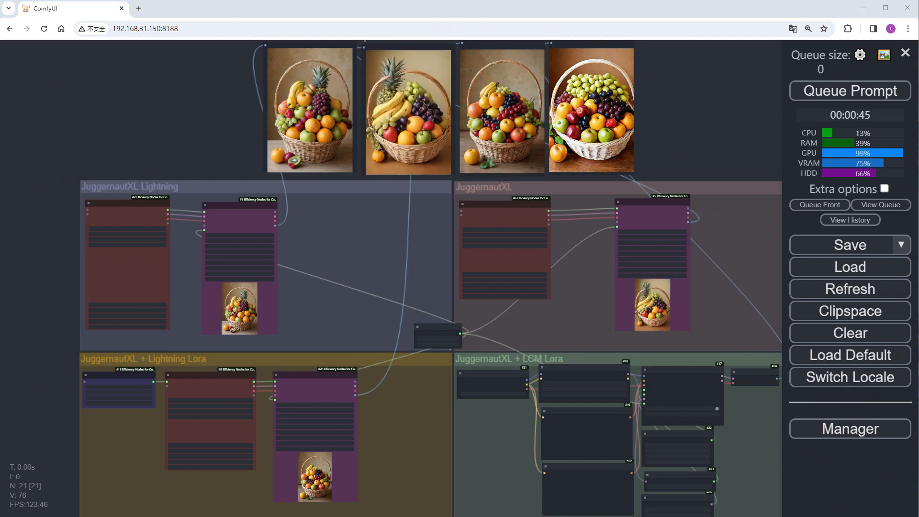
{"action": "scroll", "coordinate": [421, 110], "scroll_direction": "up", "scroll_amount": 3}
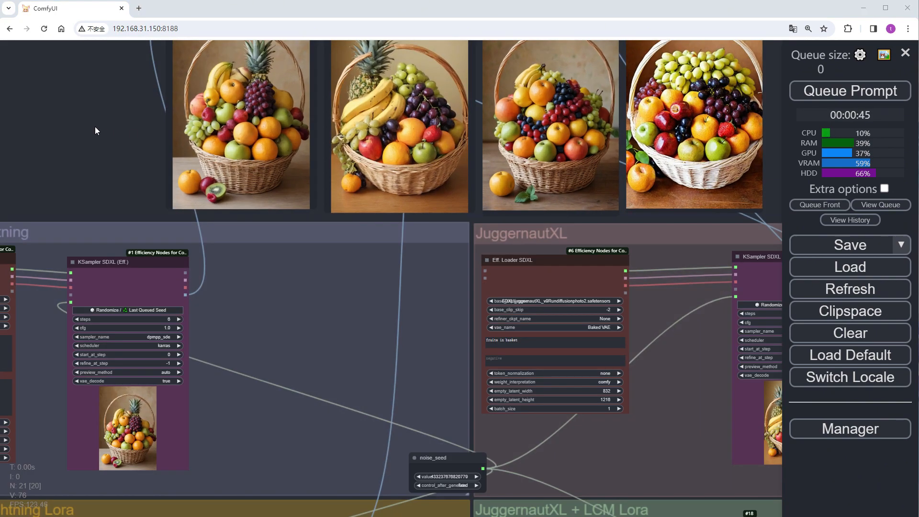
{"action": "left_click_drag", "start_coordinate": [90, 127], "coordinate": [83, 143]}
{"action": "scroll", "coordinate": [404, 366], "scroll_direction": "down", "scroll_amount": 3}
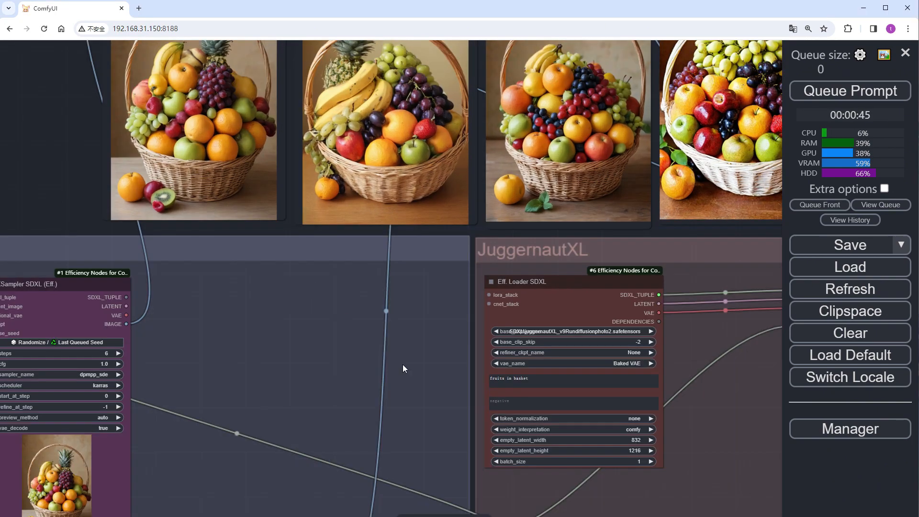
{"action": "scroll", "coordinate": [405, 364], "scroll_direction": "down", "scroll_amount": 3}
Step: Enter the negative prompt "(apple:1.3),(orange:1.3),(pineapple:1.3)" in the JuggernautXL Lightning loader and copy it
{"action": "left_click_drag", "start_coordinate": [180, 261], "coordinate": [229, 176]}
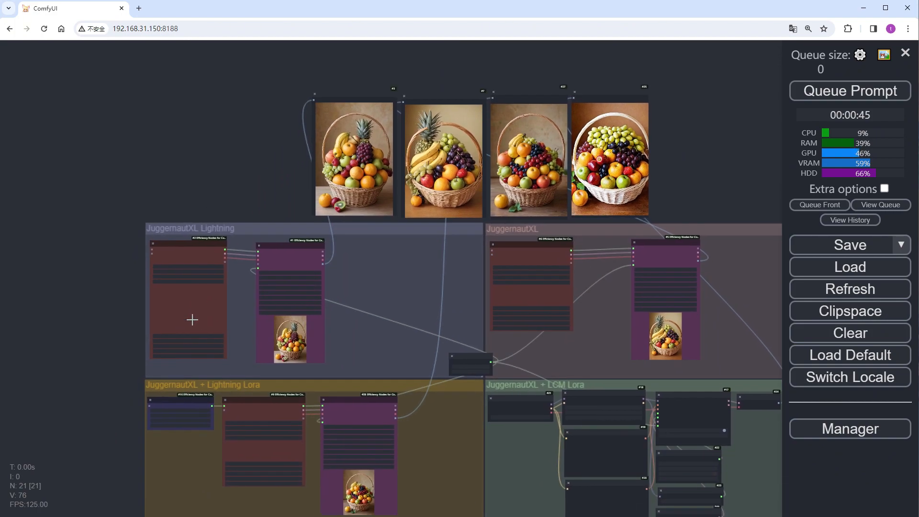
{"action": "scroll", "coordinate": [190, 318], "scroll_direction": "up", "scroll_amount": 8}
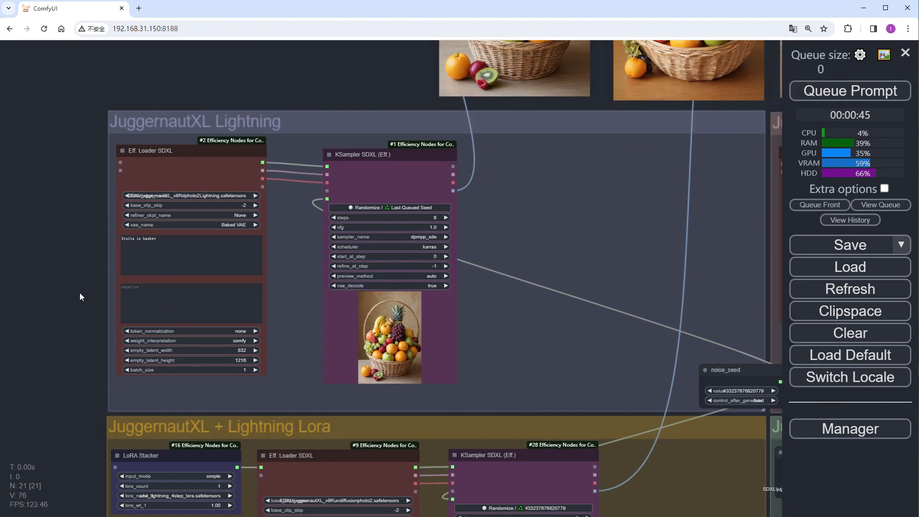
{"action": "scroll", "coordinate": [80, 292], "scroll_direction": "up", "scroll_amount": 3}
{"action": "key", "text": "ctrl+a"}
{"action": "key", "text": "ctrl+c"}
Step: Paste the copied negative prompt into the Eff. Loader SDXL of the JuggernautXL + Lightning Lora group
{"action": "scroll", "coordinate": [117, 381], "scroll_direction": "down", "scroll_amount": 10}
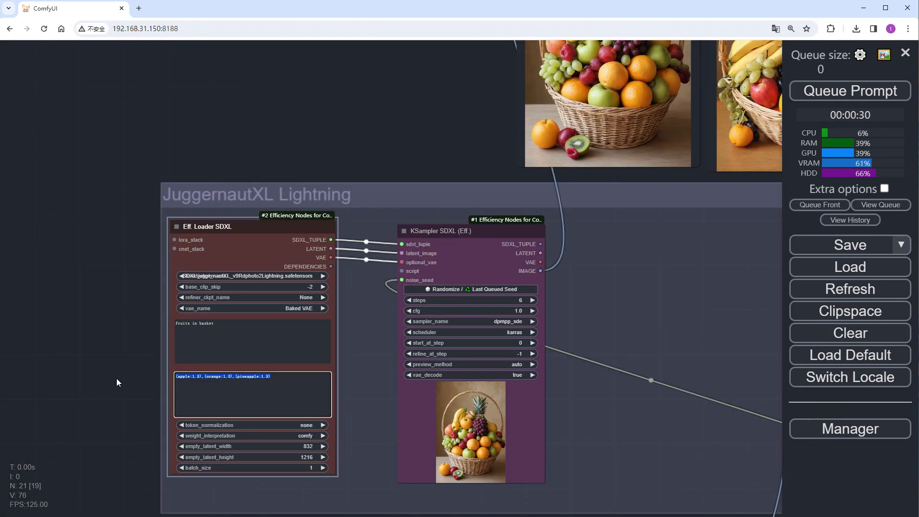
{"action": "left_click_drag", "start_coordinate": [117, 382], "coordinate": [117, 153]}
{"action": "scroll", "coordinate": [330, 392], "scroll_direction": "up", "scroll_amount": 6}
{"action": "left_click", "coordinate": [332, 359]}
{"action": "key", "text": "ctrl+v"}
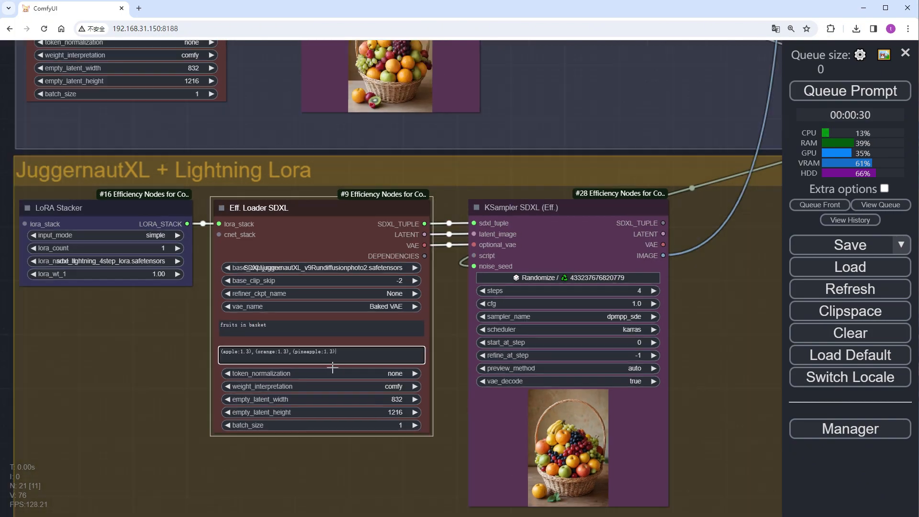
Step: Paste the copied negative prompt into the JuggernautXL loader and the negative text encoder of the JuggernautXL + LCM Lora group
{"action": "scroll", "coordinate": [332, 369], "scroll_direction": "down", "scroll_amount": 3}
{"action": "left_click_drag", "start_coordinate": [527, 239], "coordinate": [300, 340]}
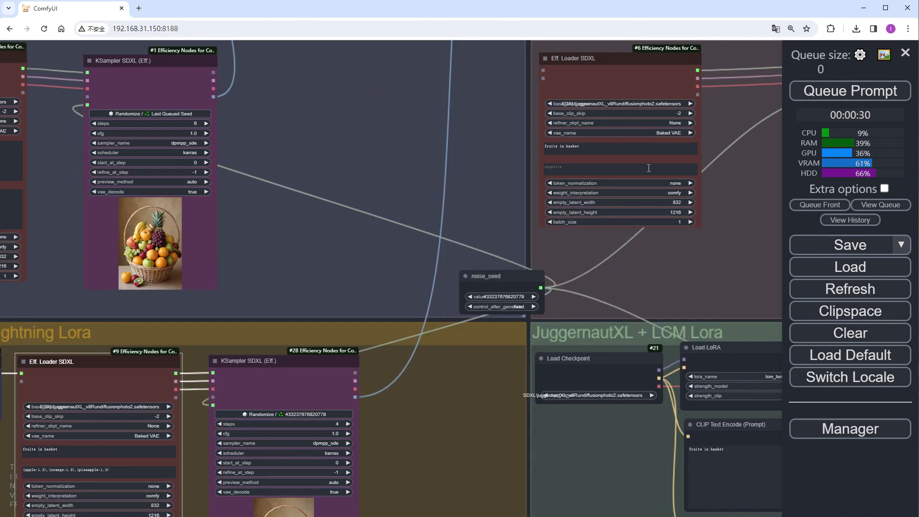
{"action": "left_click", "coordinate": [649, 168]}
{"action": "key", "text": "ctrl+v"}
{"action": "scroll", "coordinate": [658, 308], "scroll_direction": "down", "scroll_amount": 6}
{"action": "scroll", "coordinate": [728, 453], "scroll_direction": "up", "scroll_amount": 5}
{"action": "left_click", "coordinate": [709, 440]}
{"action": "key", "text": "ctrl+v"}
Step: Queue the workflow with the new negative prompts and compare the four fruit basket previews
{"action": "scroll", "coordinate": [601, 404], "scroll_direction": "down", "scroll_amount": 7}
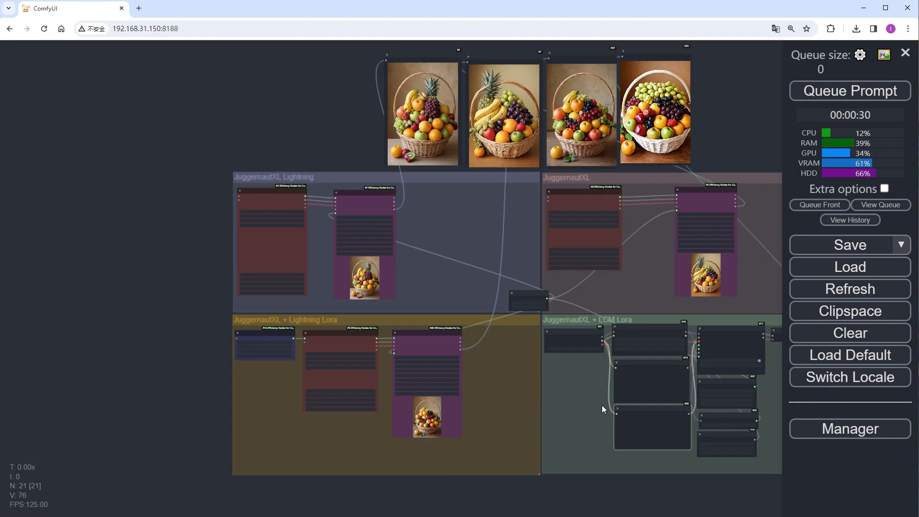
{"action": "left_click", "coordinate": [856, 98]}
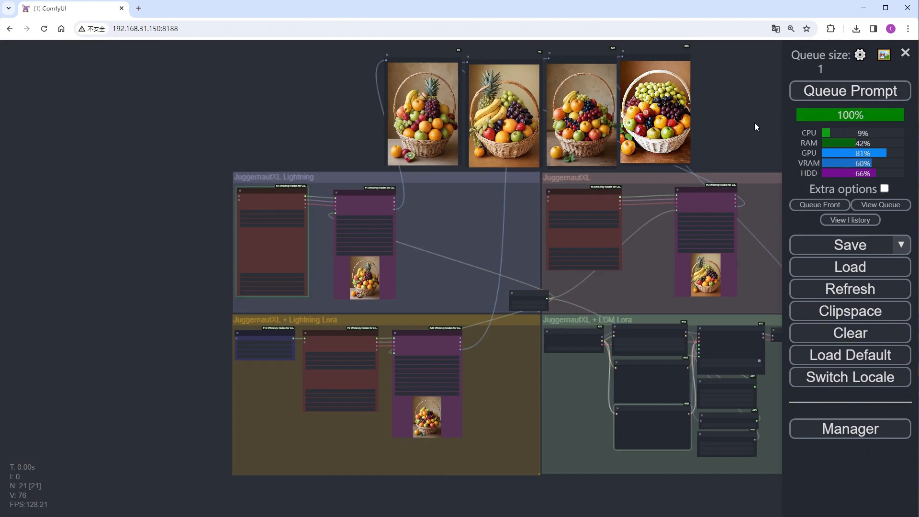
{"action": "left_click_drag", "start_coordinate": [754, 122], "coordinate": [775, 276]}
{"action": "scroll", "coordinate": [652, 257], "scroll_direction": "up", "scroll_amount": 7}
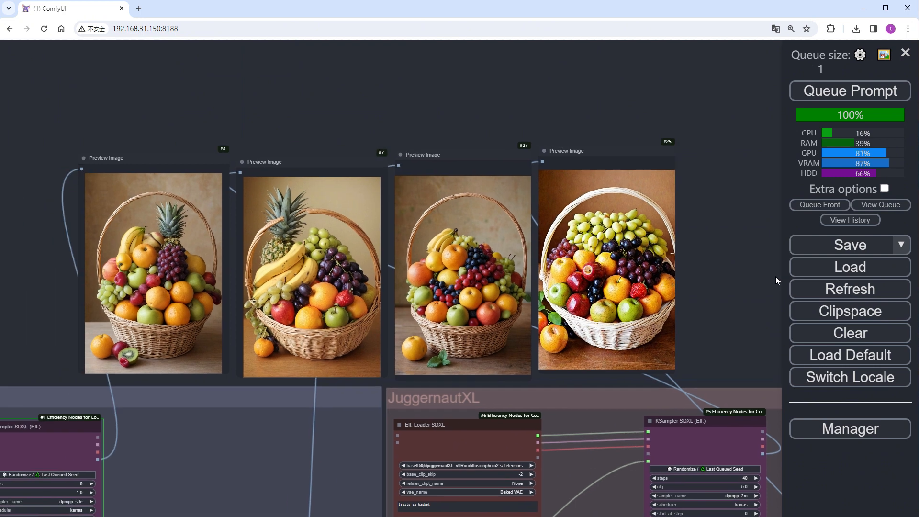
{"action": "scroll", "coordinate": [759, 286], "scroll_direction": "down", "scroll_amount": 2}
{"action": "scroll", "coordinate": [759, 286], "scroll_direction": "up", "scroll_amount": 1}
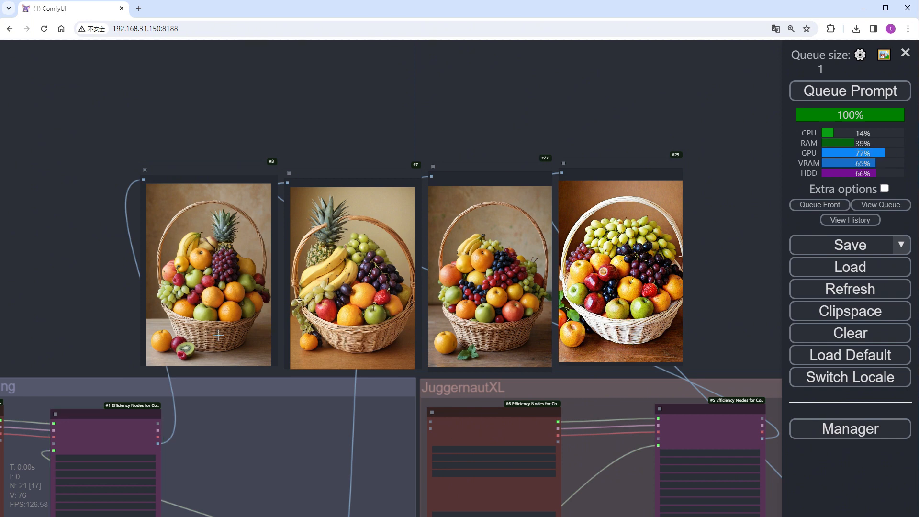
{"action": "scroll", "coordinate": [225, 336], "scroll_direction": "down", "scroll_amount": 1}
{"action": "scroll", "coordinate": [233, 338], "scroll_direction": "up", "scroll_amount": 1}
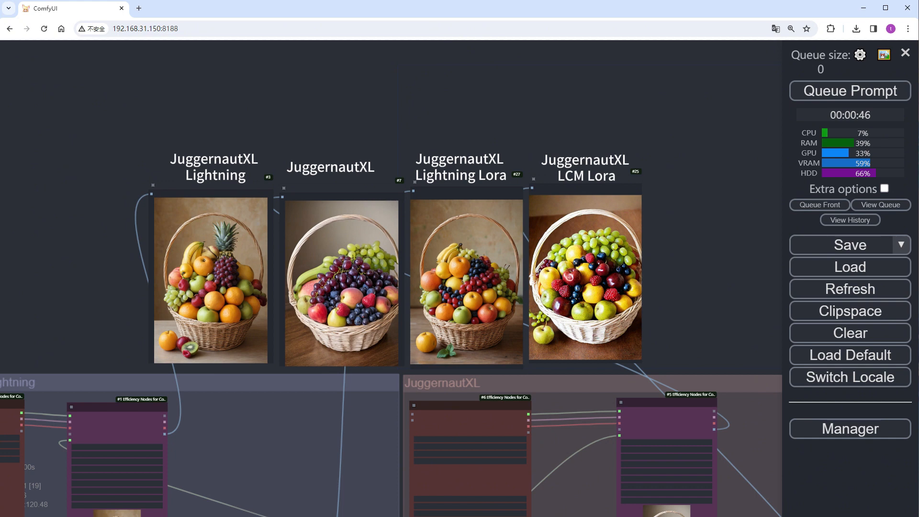
Step: Move the JuggernautXL preview to the far side of the LCM Lora preview and the Lightning Lora preview next to the JuggernautXL Lightning one
{"action": "left_click_drag", "start_coordinate": [344, 188], "coordinate": [729, 181]}
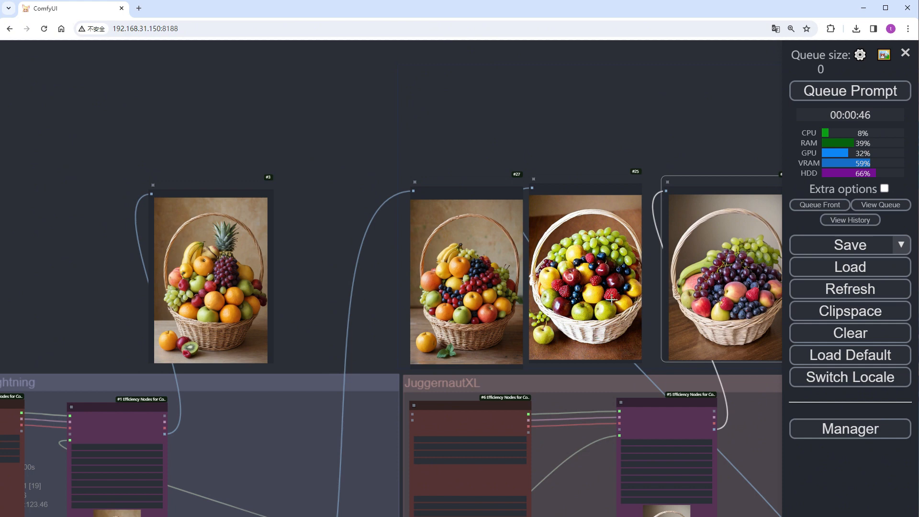
{"action": "left_click_drag", "start_coordinate": [464, 194], "coordinate": [349, 204]}
{"action": "scroll", "coordinate": [382, 228], "scroll_direction": "down", "scroll_amount": 3}
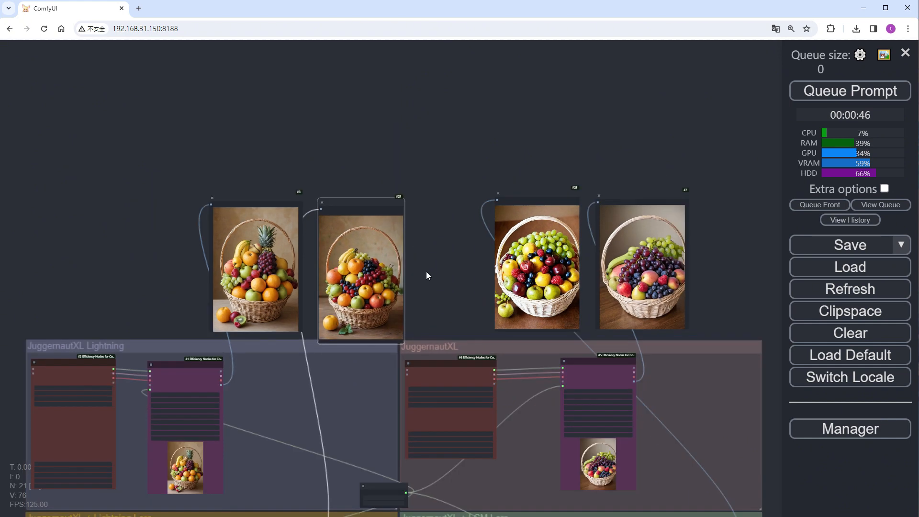
{"action": "left_click_drag", "start_coordinate": [426, 273], "coordinate": [580, 169]}
{"action": "left_click", "coordinate": [410, 148]}
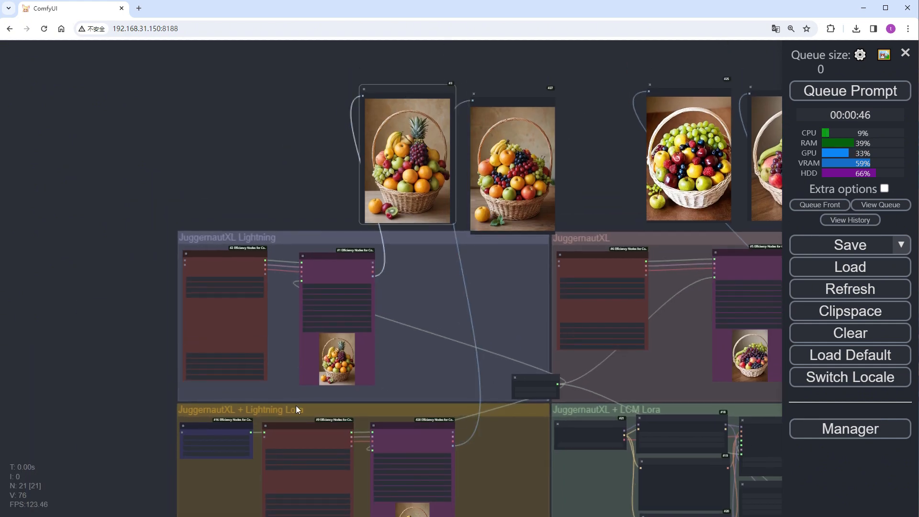
{"action": "left_click", "coordinate": [274, 411]}
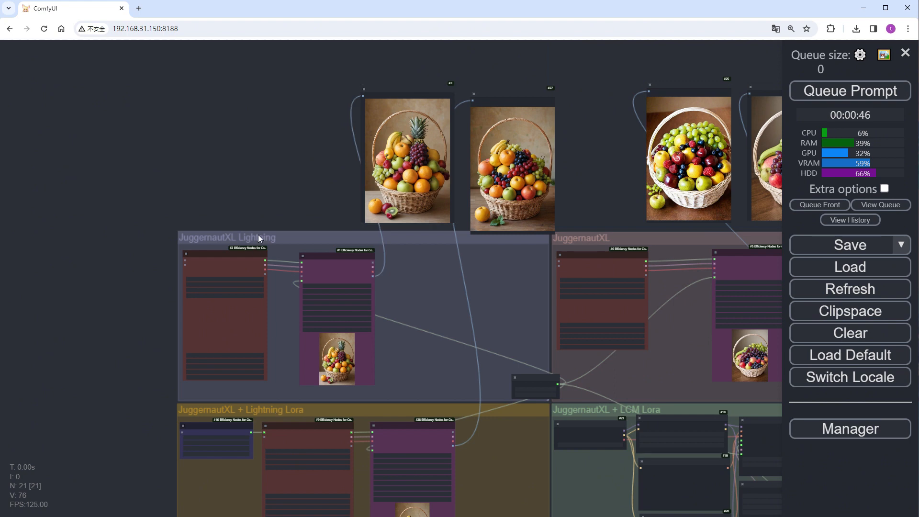
{"action": "left_click_drag", "start_coordinate": [233, 164], "coordinate": [131, 177]}
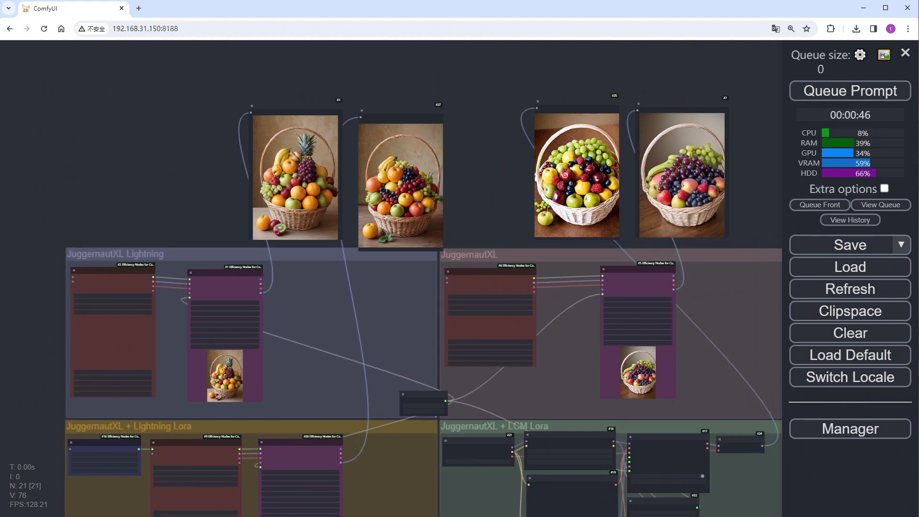